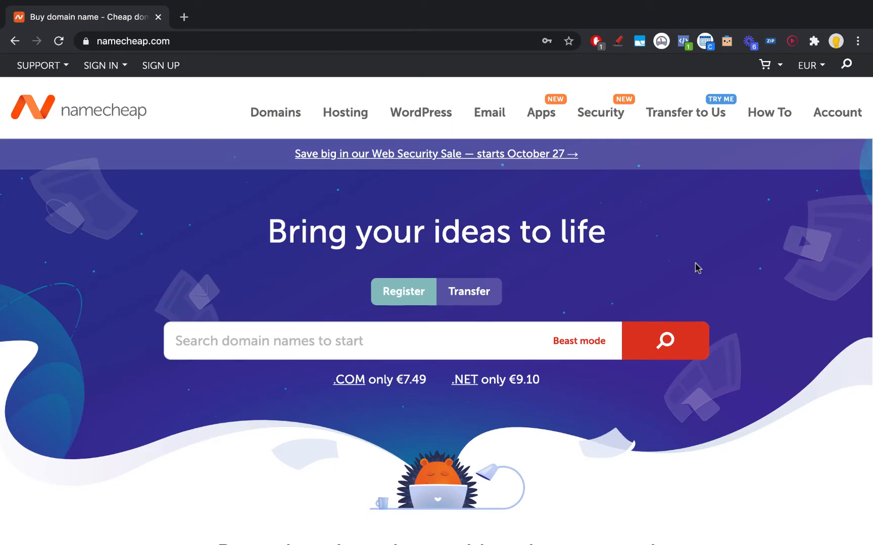
# Step: Open the Namecheap account dashboard
pyautogui.scroll(-1, 696, 268)
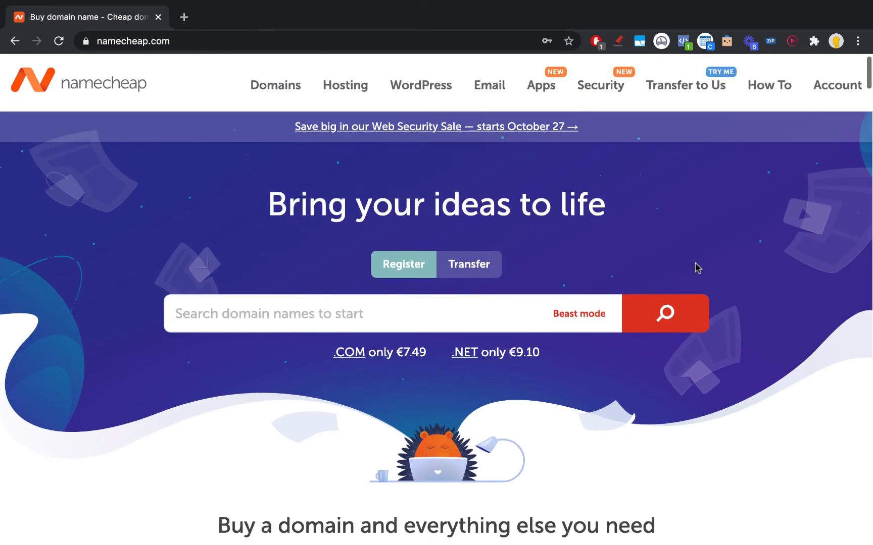
pyautogui.scroll(-4, 696, 268)
pyautogui.scroll(3, 696, 268)
pyautogui.scroll(2, 696, 268)
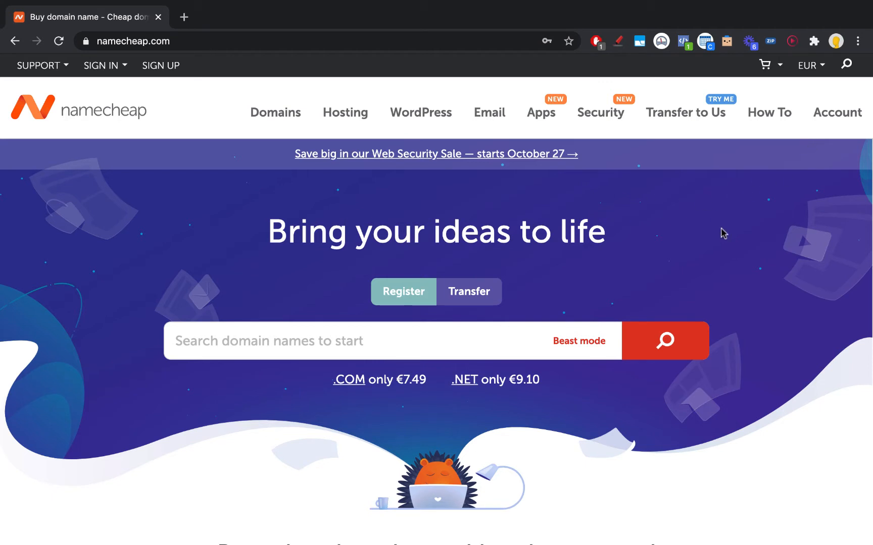
pyautogui.moveTo(819, 129)
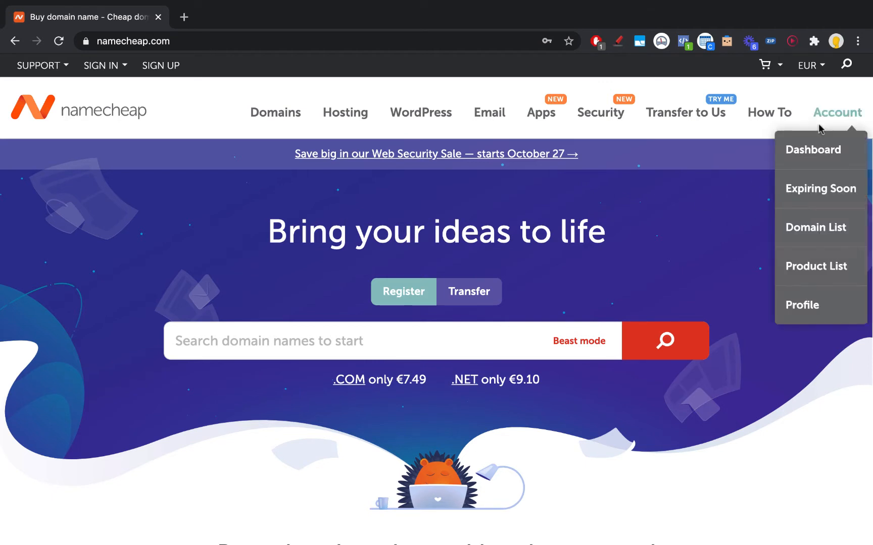
pyautogui.click(813, 150)
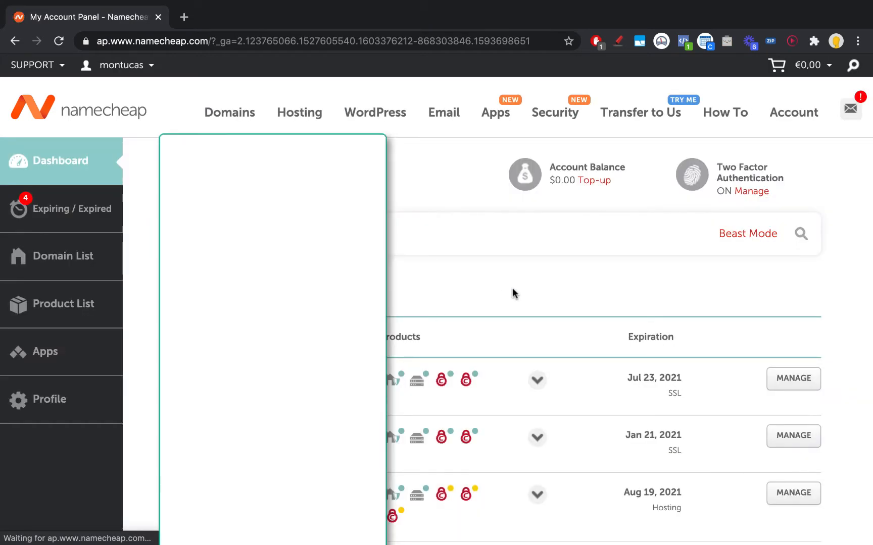
# Step: Go to Domain Name Search and enter plumbing-nyc as the domain to look up
pyautogui.scroll(-5, 388, 285)
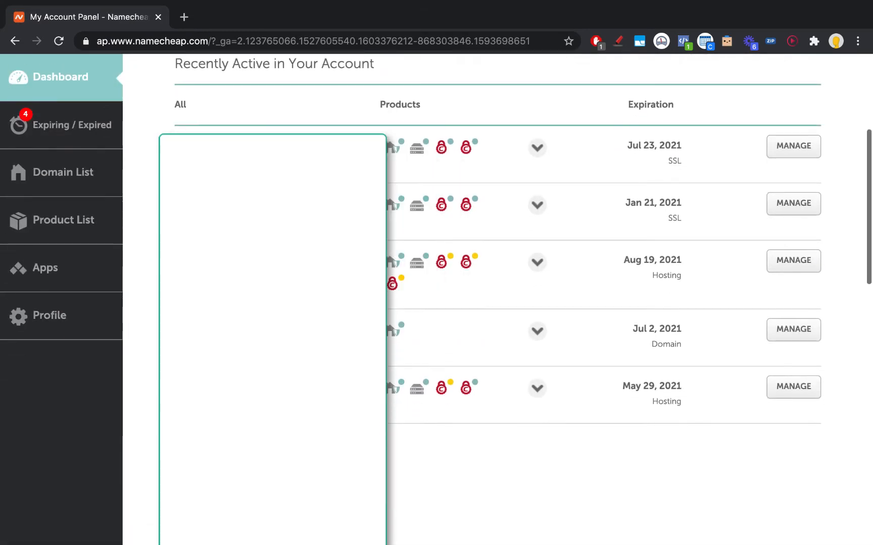
pyautogui.scroll(5, 389, 285)
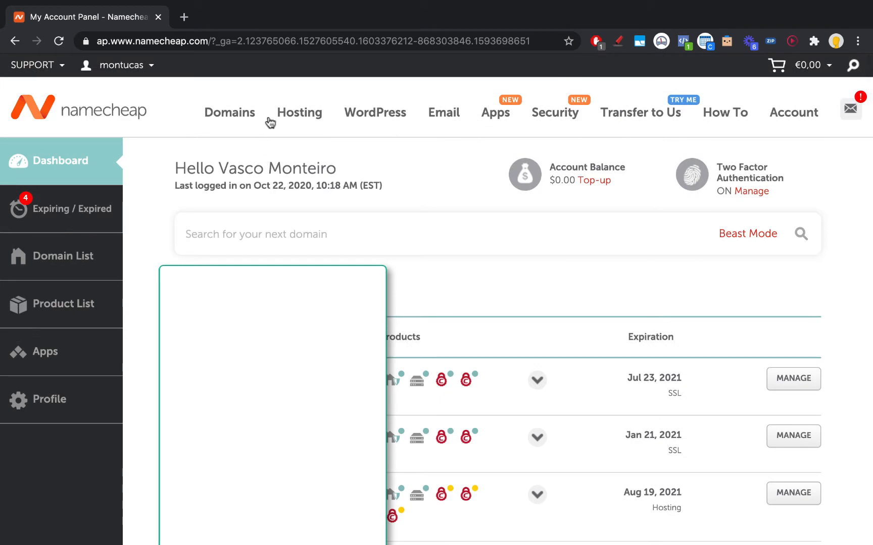
pyautogui.moveTo(234, 118)
pyautogui.click(231, 148)
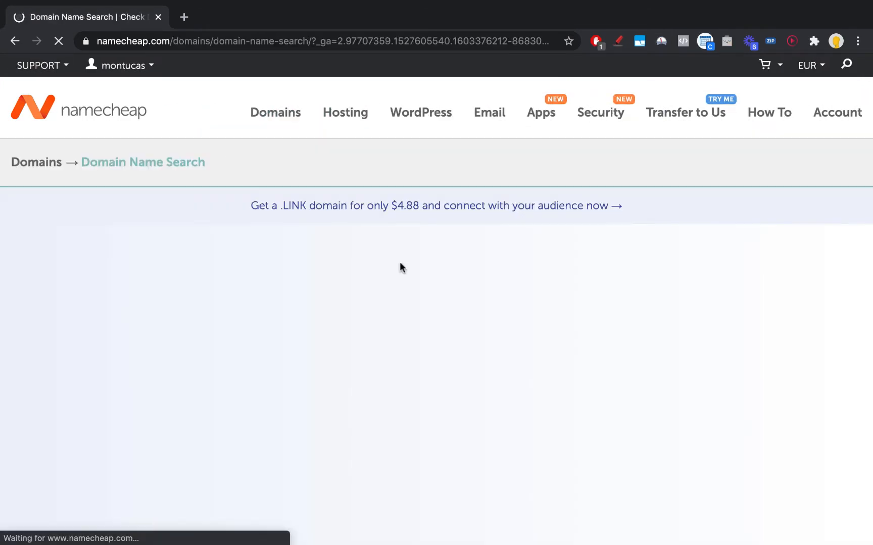
pyautogui.scroll(-3, 353, 263)
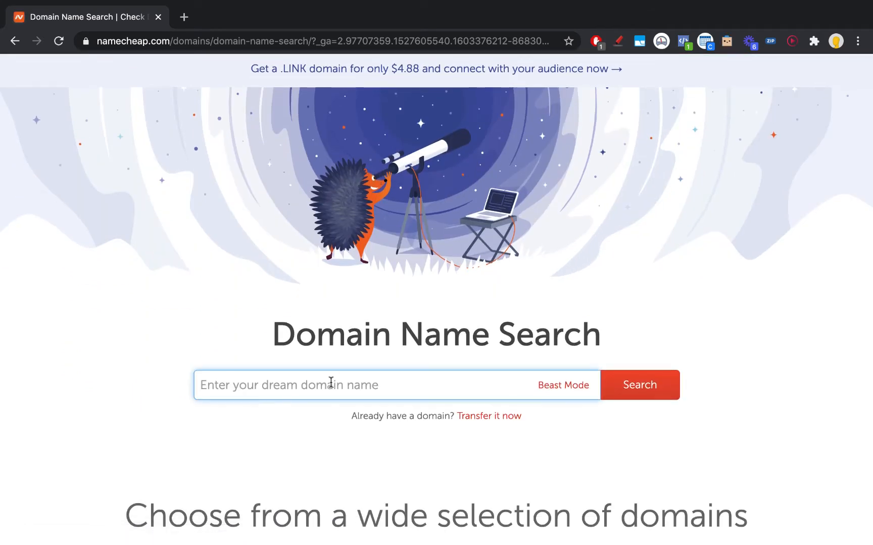
pyautogui.scroll(-1, 356, 389)
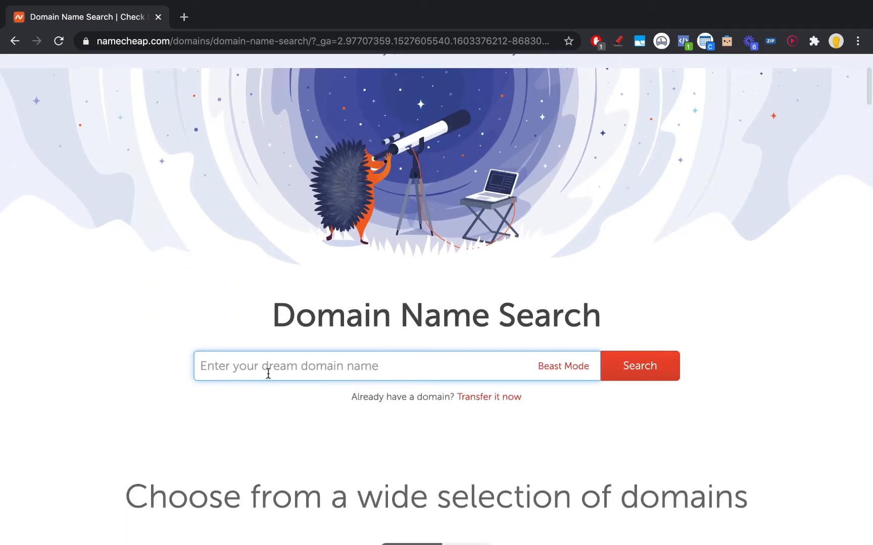
pyautogui.write('plumbi')
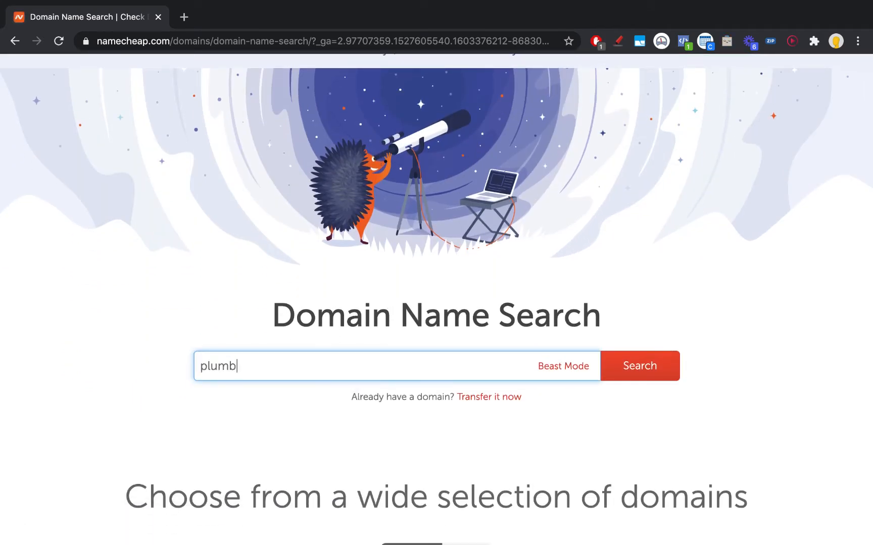
pyautogui.write('ng')
pyautogui.press('BackSpace')
pyautogui.press('BackSpace')
pyautogui.write('ing')
# Step: Search plumbing-nyc, then plumbing-nyc.com, which turns out to be taken
pyautogui.click(635, 368)
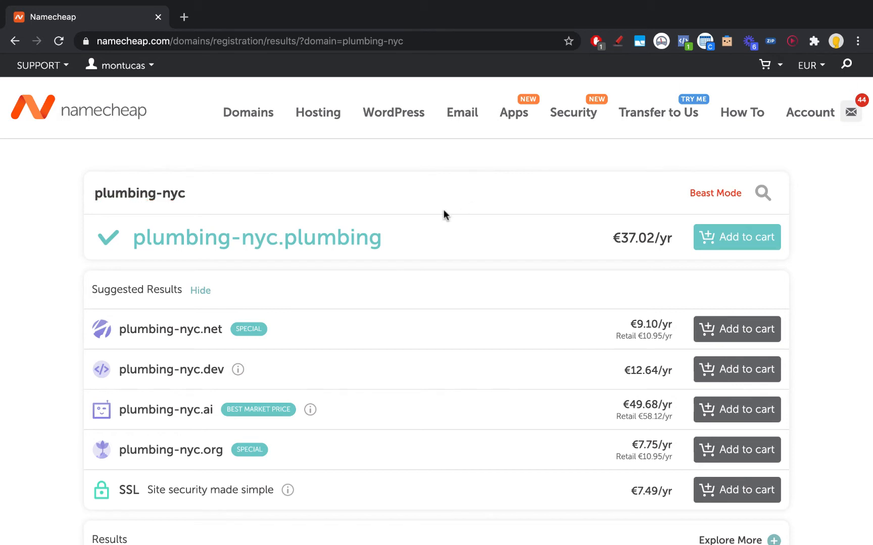
pyautogui.click(401, 200)
pyautogui.write('.co')
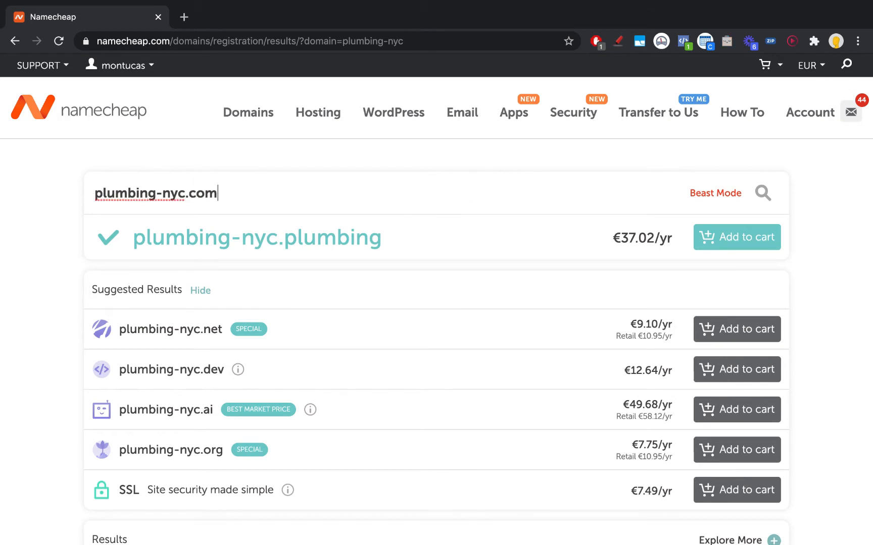
pyautogui.write('m')
pyautogui.press('Return')
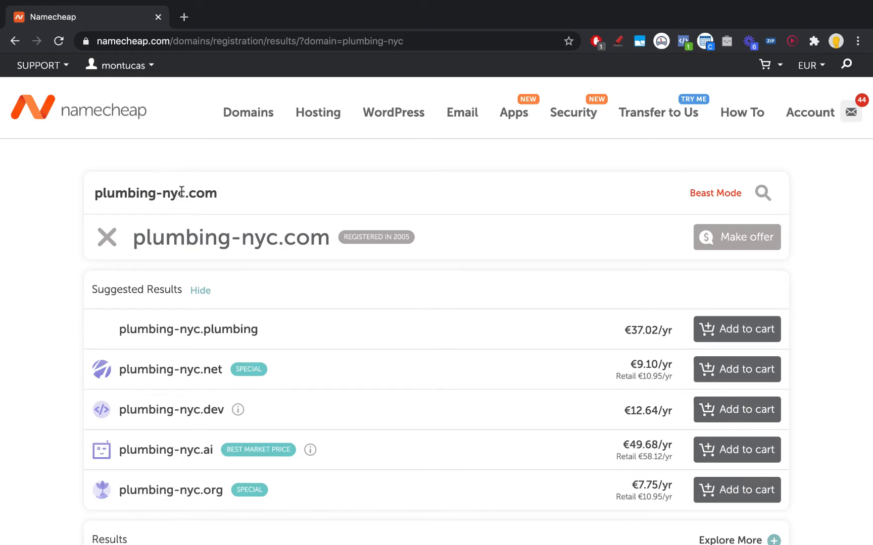
# Step: Replace the search text with 24hplumbernyc.com
pyautogui.moveTo(181, 192); pyautogui.dragTo(66, 197)
pyautogui.click(163, 194)
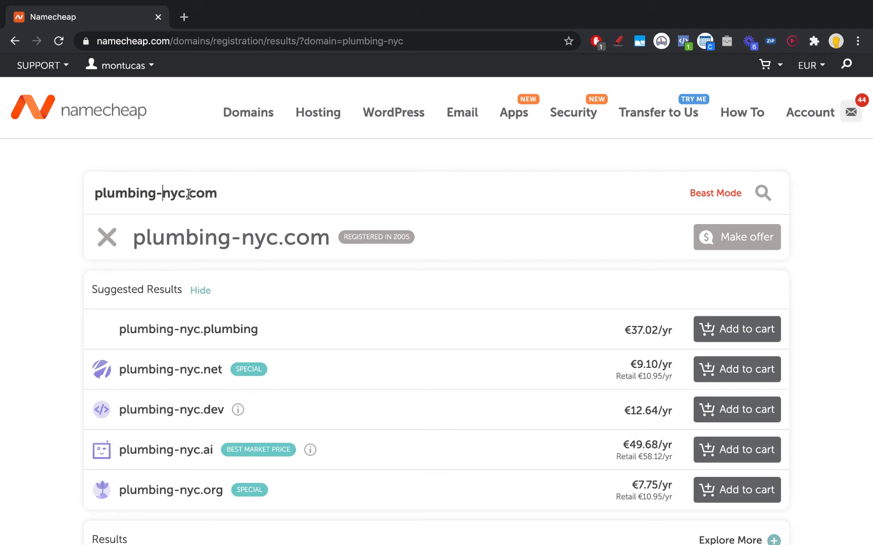
pyautogui.moveTo(185, 195); pyautogui.dragTo(91, 199)
pyautogui.click(240, 201)
pyautogui.click(188, 195)
pyautogui.moveTo(94, 194); pyautogui.dragTo(218, 194)
pyautogui.write('24hplumb')
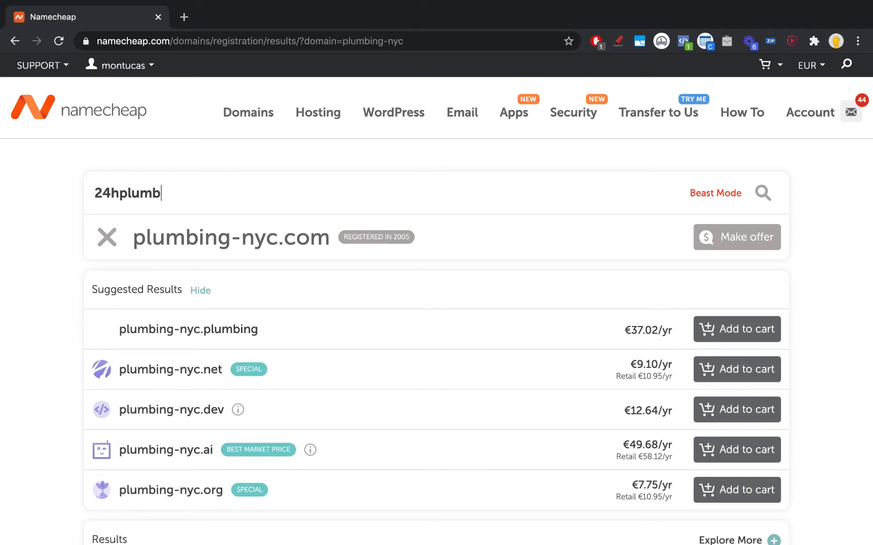
pyautogui.write('ernyc')
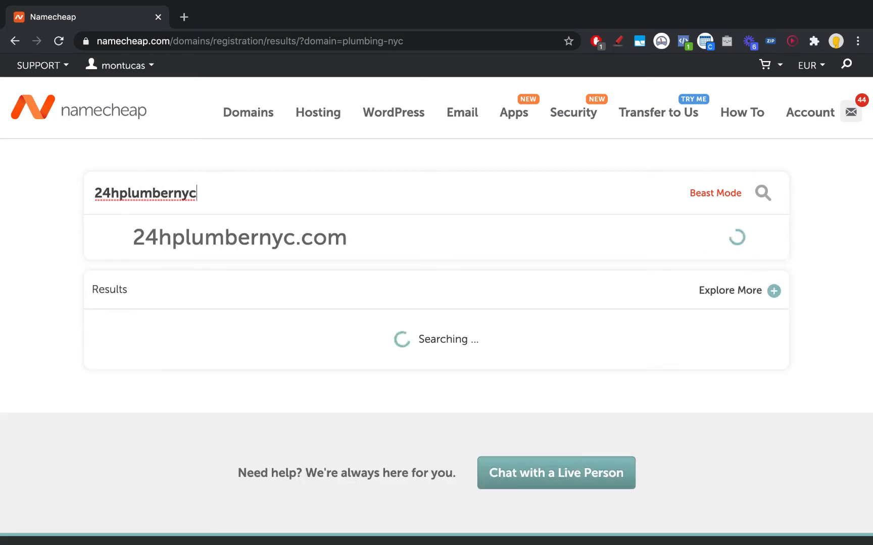
pyautogui.write('.com')
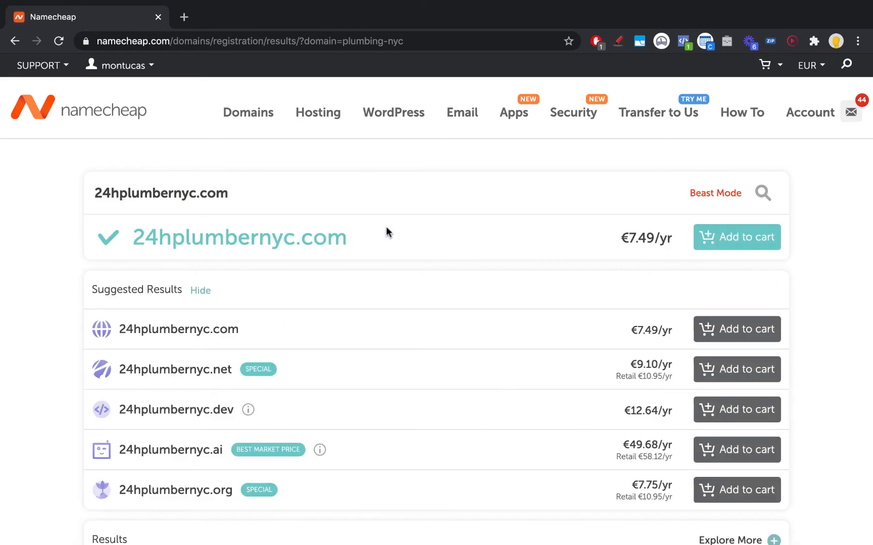
# Step: Check plumbernyc.com without the 24h prefix, which is taken
pyautogui.moveTo(121, 194); pyautogui.dragTo(94, 194)
pyautogui.press('BackSpace')
pyautogui.press('Return')
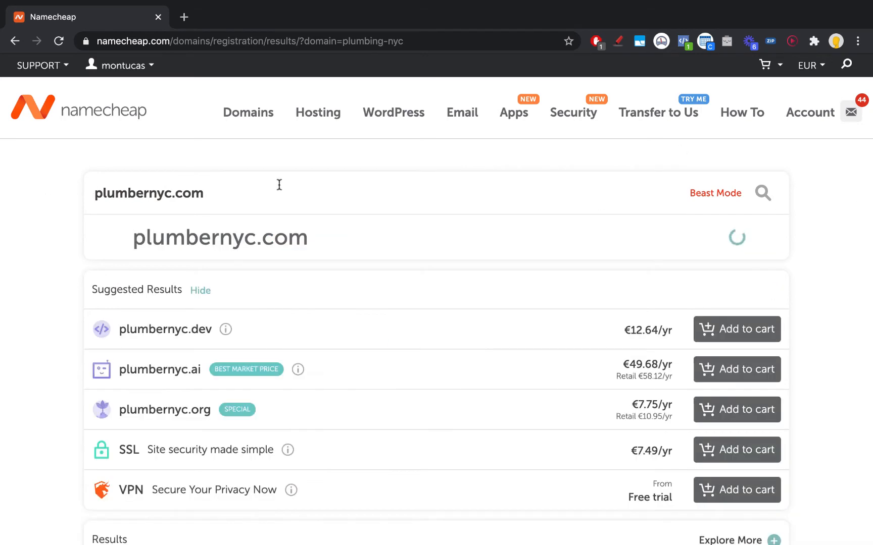
# Step: Search 24hplumbernyc.com again and add it to the cart at €7.49/yr
pyautogui.click(94, 193)
pyautogui.write('24h')
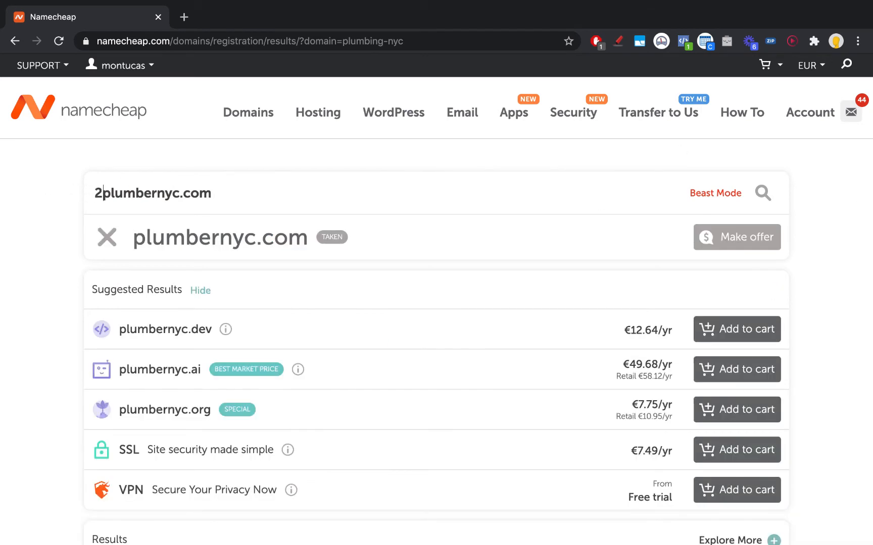
pyautogui.press('Return')
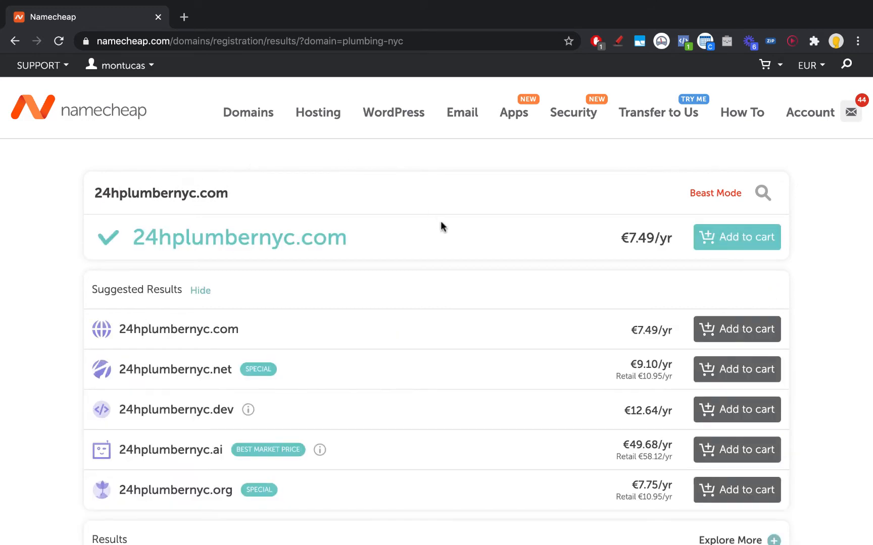
pyautogui.click(747, 236)
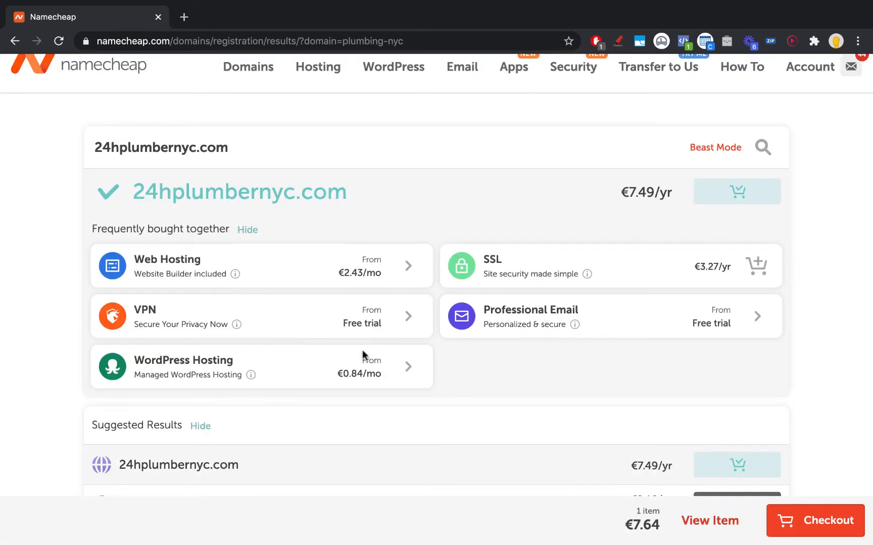
# Step: Add the EasyWP Starter plan, billed monthly at €0.84/mo, to the cart
pyautogui.click(329, 370)
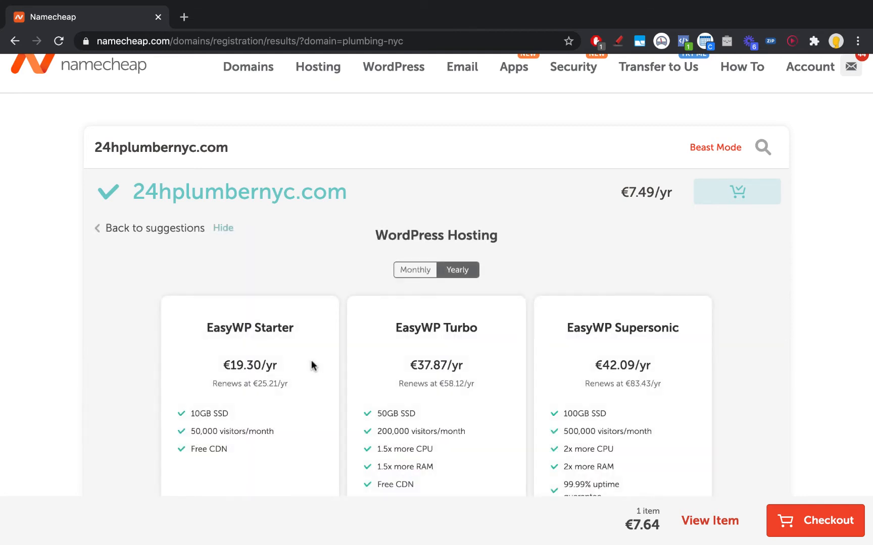
pyautogui.scroll(-3, 311, 360)
pyautogui.click(413, 149)
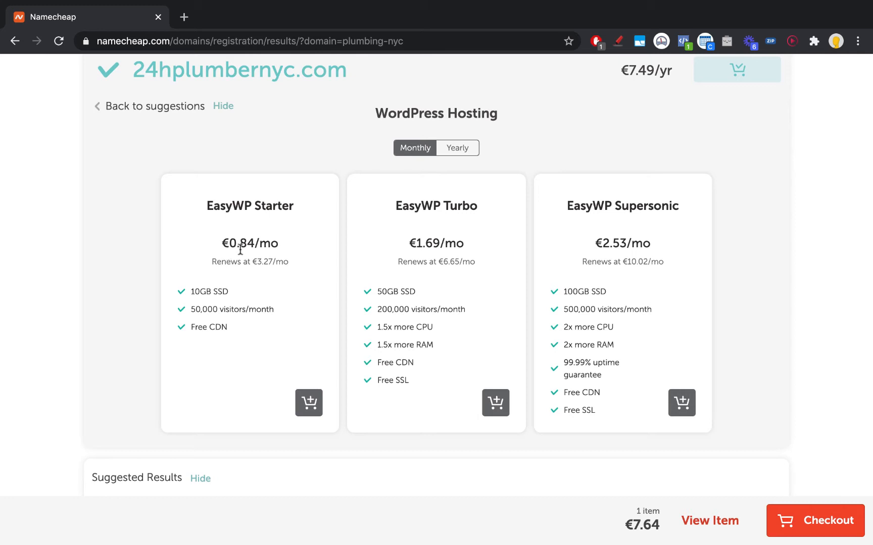
pyautogui.moveTo(223, 246); pyautogui.dragTo(290, 262)
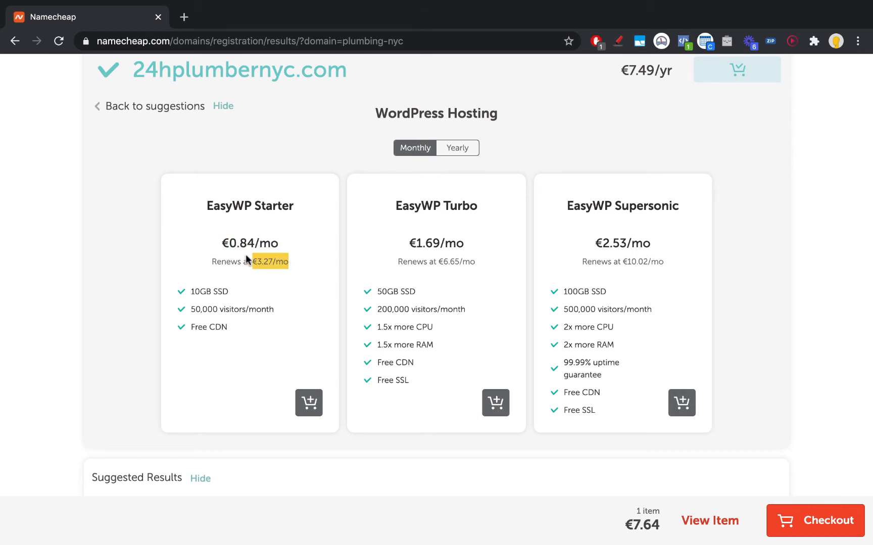
pyautogui.moveTo(228, 242); pyautogui.dragTo(295, 261)
pyautogui.scroll(2, 297, 258)
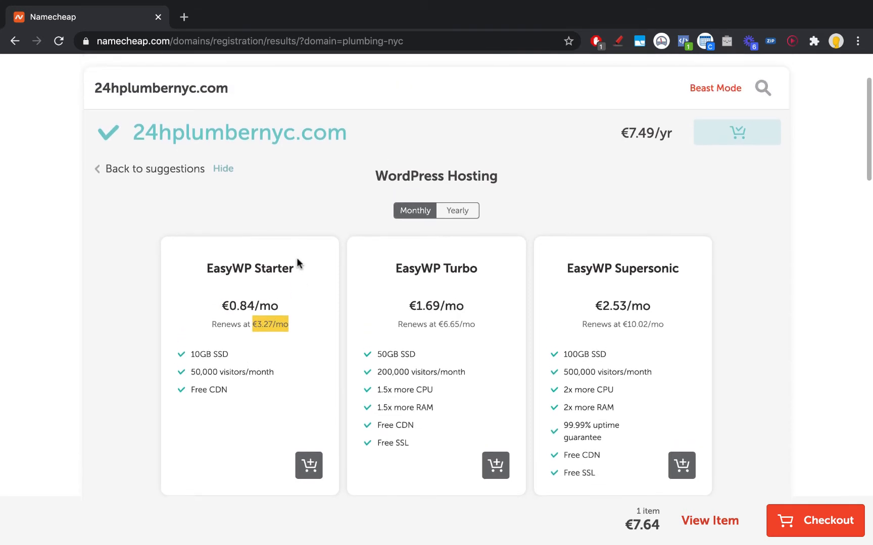
pyautogui.click(309, 464)
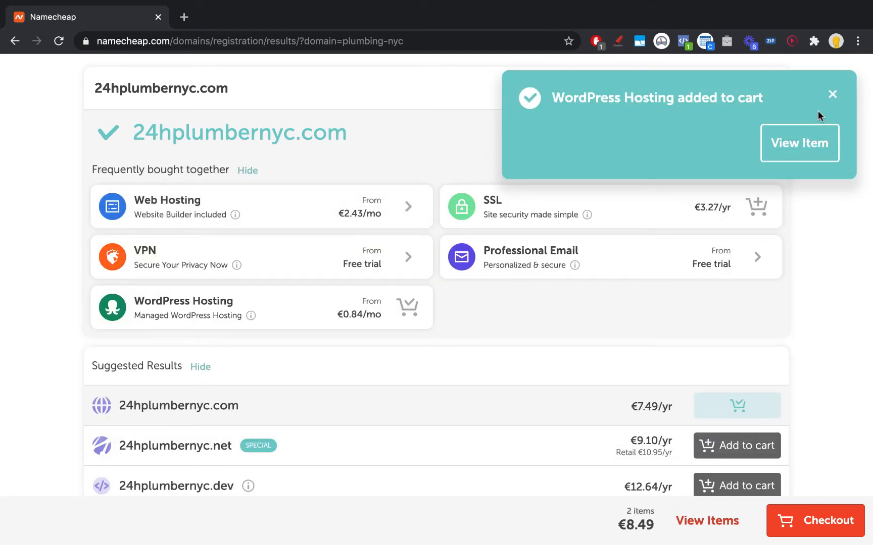
pyautogui.click(832, 94)
# Step: Apply coupon COUPONFCNC via Honey at checkout, cutting the subtotal to €6.99
pyautogui.click(821, 525)
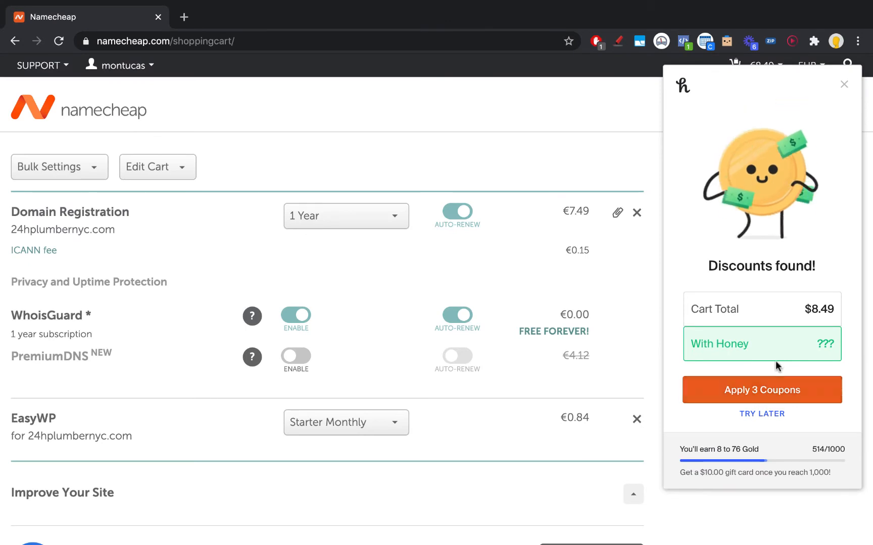
pyautogui.click(779, 391)
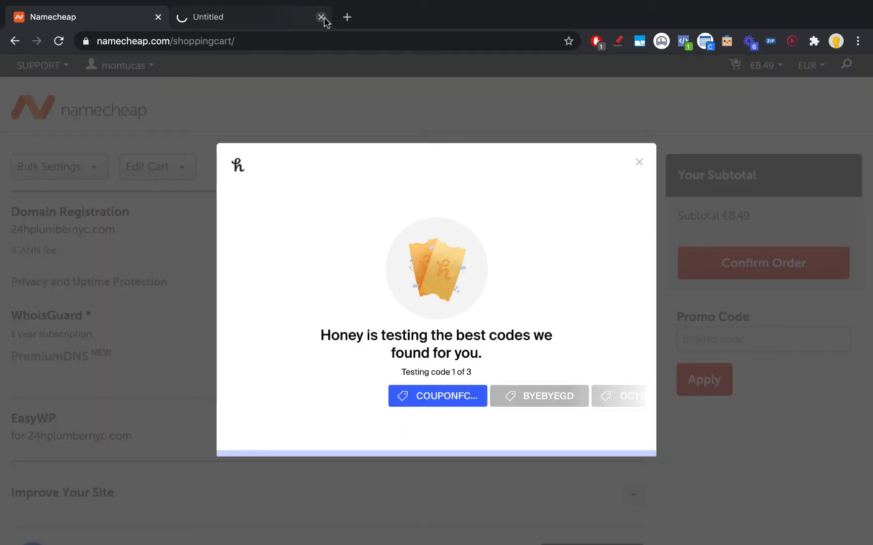
pyautogui.click(321, 18)
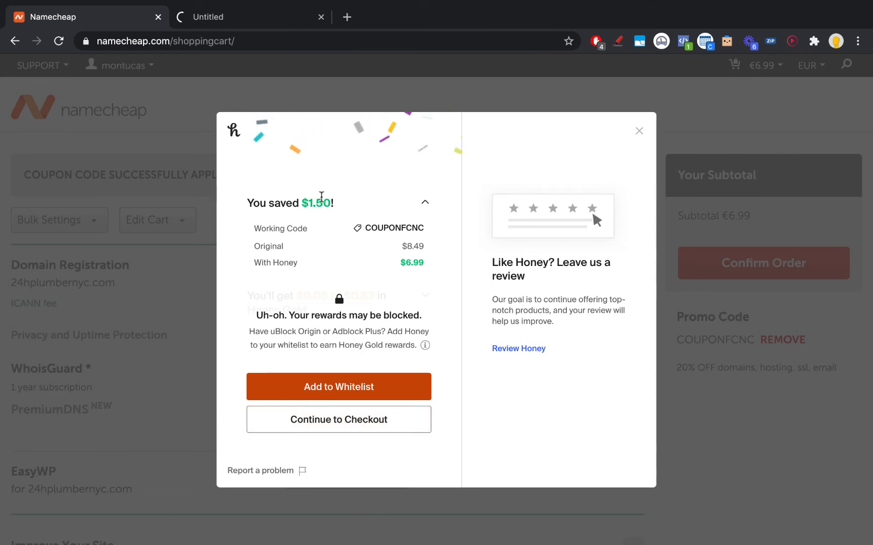
pyautogui.click(638, 131)
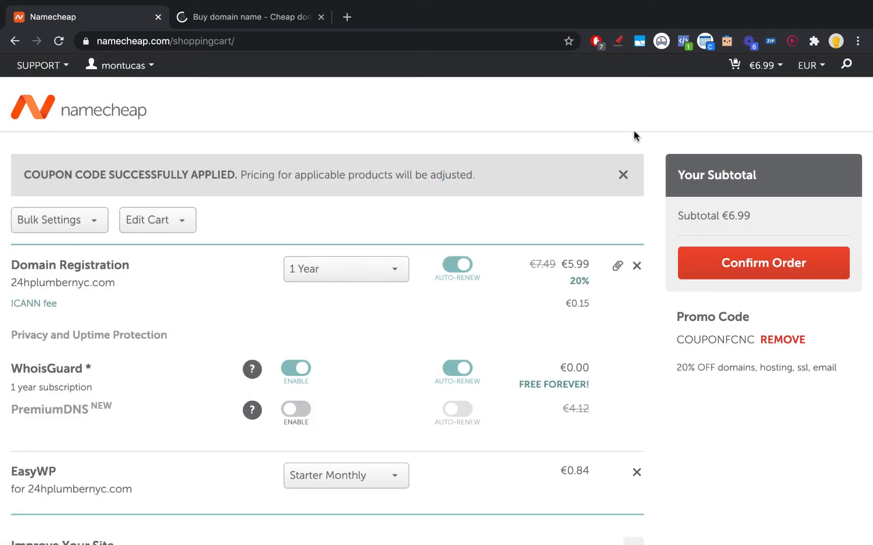
# Step: Confirm the order for the domain and EasyWP Starter plan
pyautogui.scroll(-3, 524, 285)
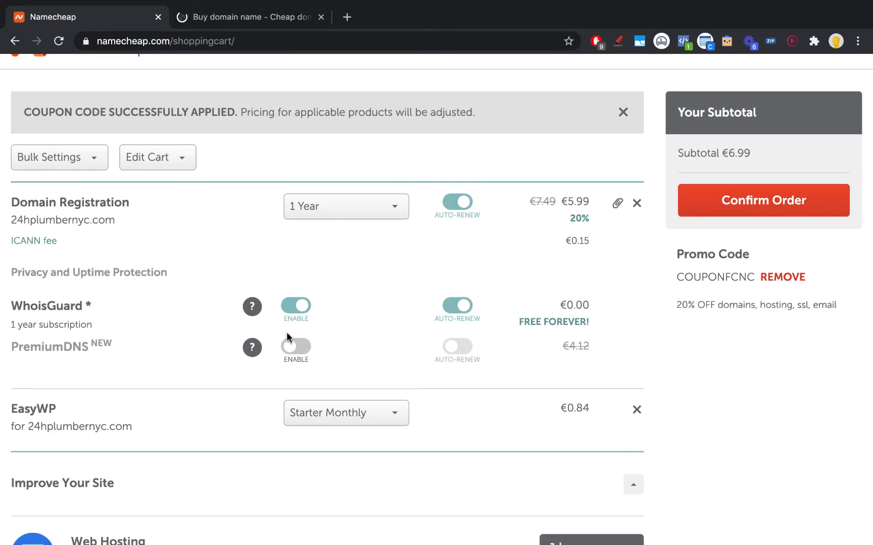
pyautogui.scroll(-8, 370, 308)
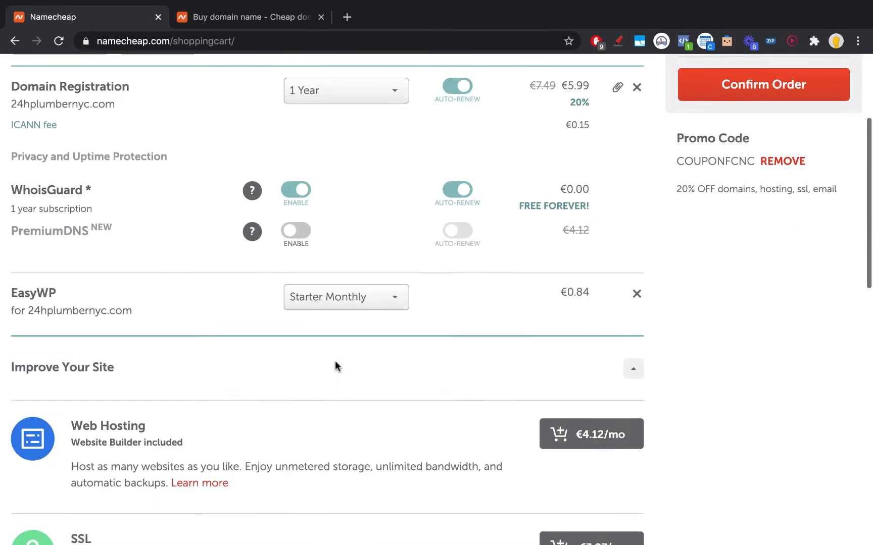
pyautogui.click(776, 264)
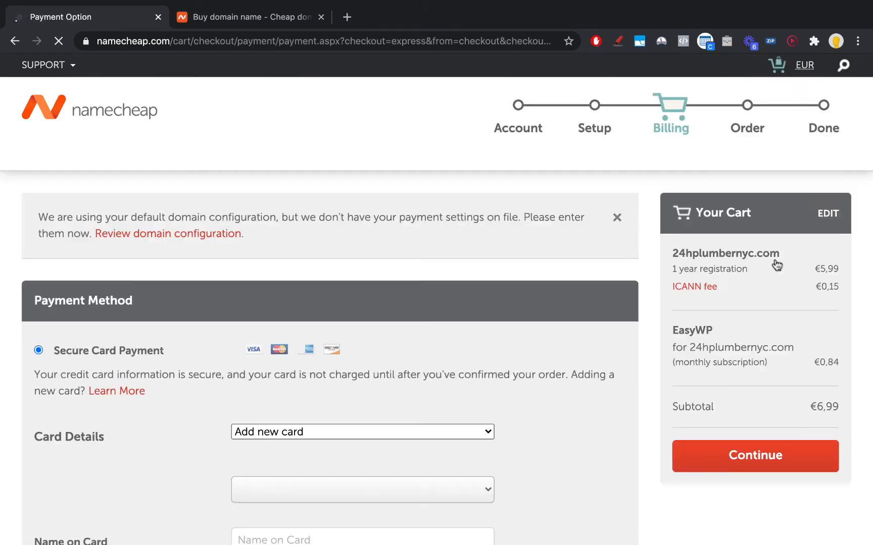
# Step: Open the 24hplumbernyc.com domain details from the order confirmation
pyautogui.scroll(-4, 509, 275)
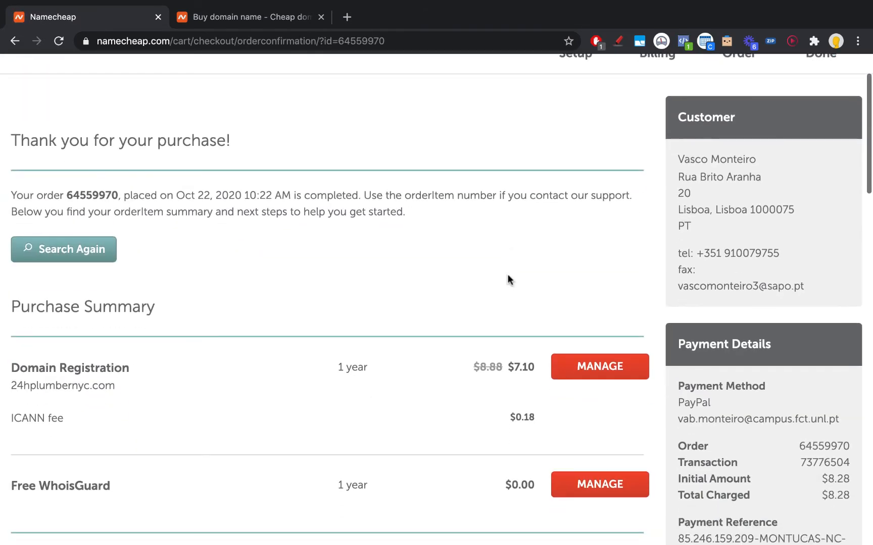
pyautogui.scroll(-2, 353, 259)
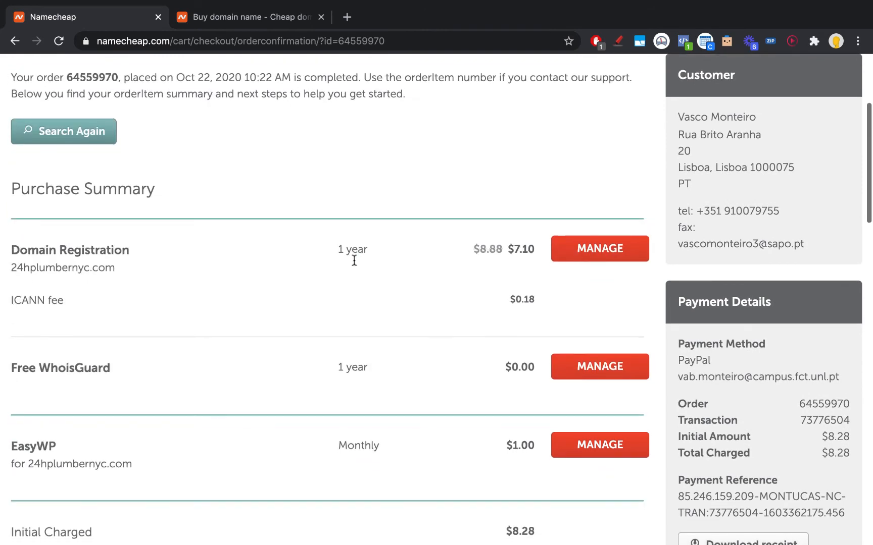
pyautogui.scroll(-2, 410, 275)
pyautogui.click(617, 192)
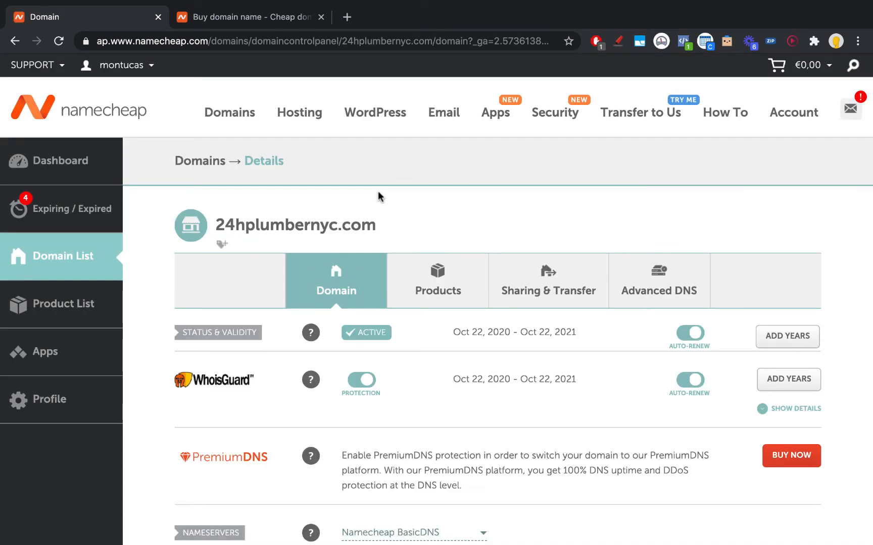
pyautogui.scroll(-4, 378, 191)
pyautogui.scroll(-2, 566, 284)
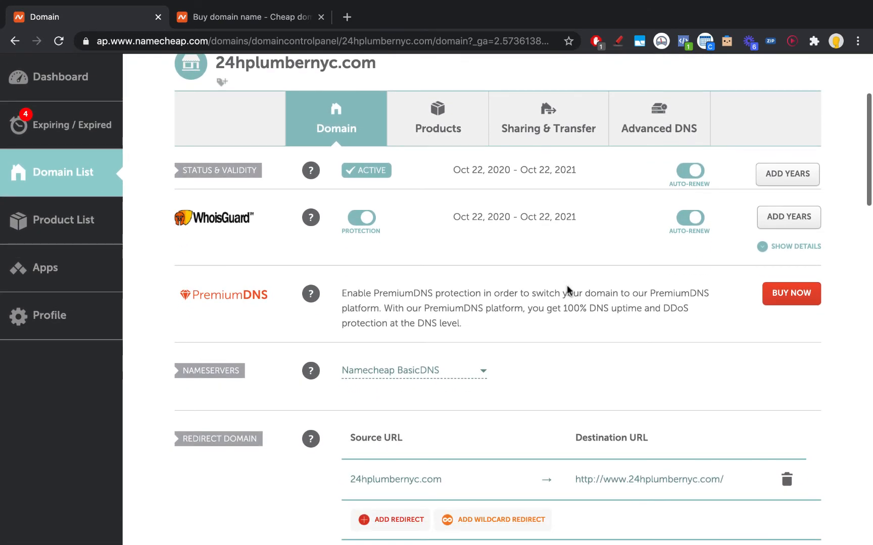
pyautogui.click(486, 372)
pyautogui.click(557, 351)
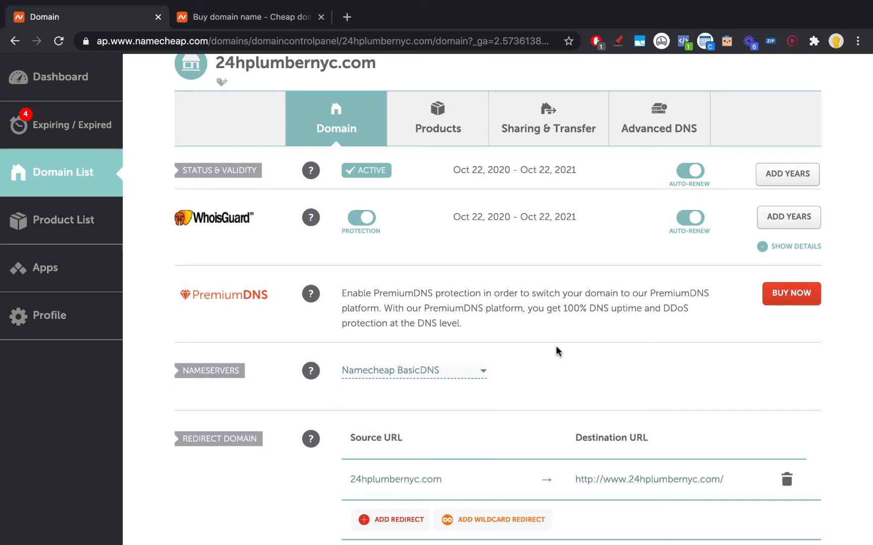
pyautogui.scroll(-1, 556, 351)
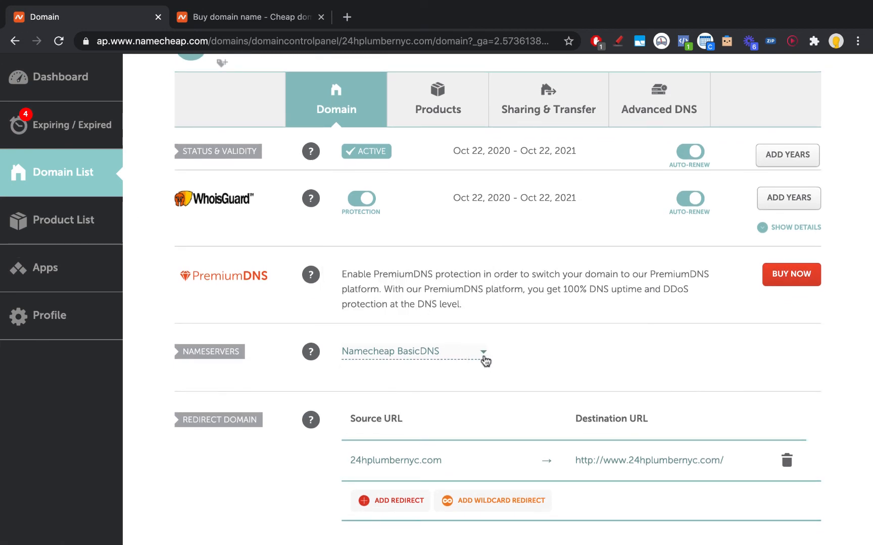
pyautogui.click(483, 356)
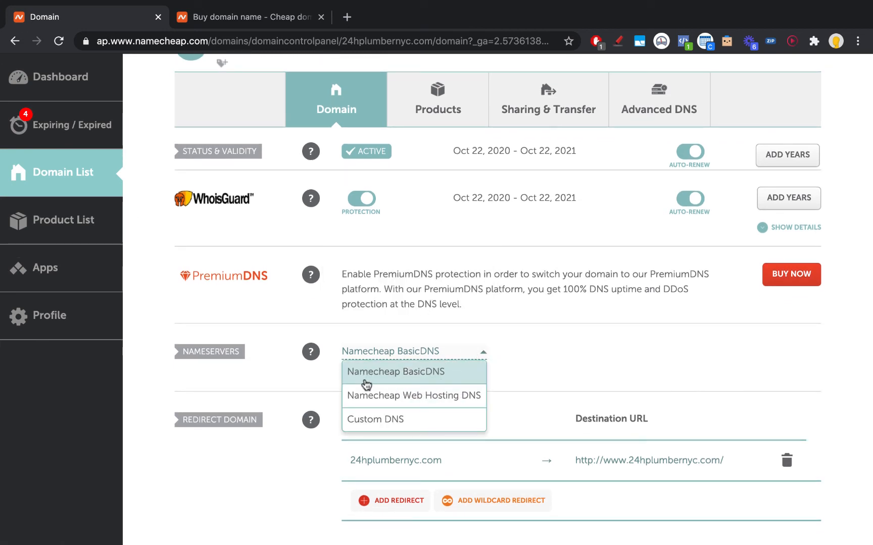
pyautogui.click(512, 363)
pyautogui.scroll(-1, 513, 361)
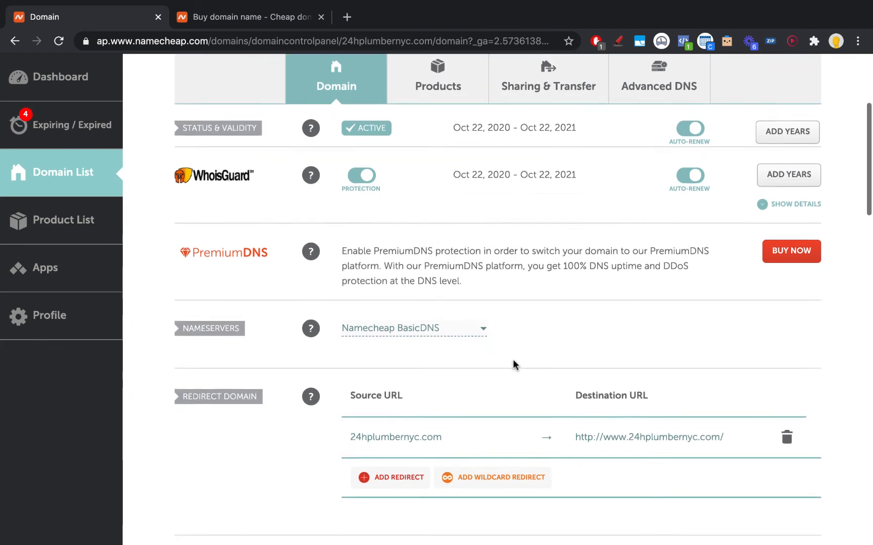
pyautogui.scroll(-5, 555, 298)
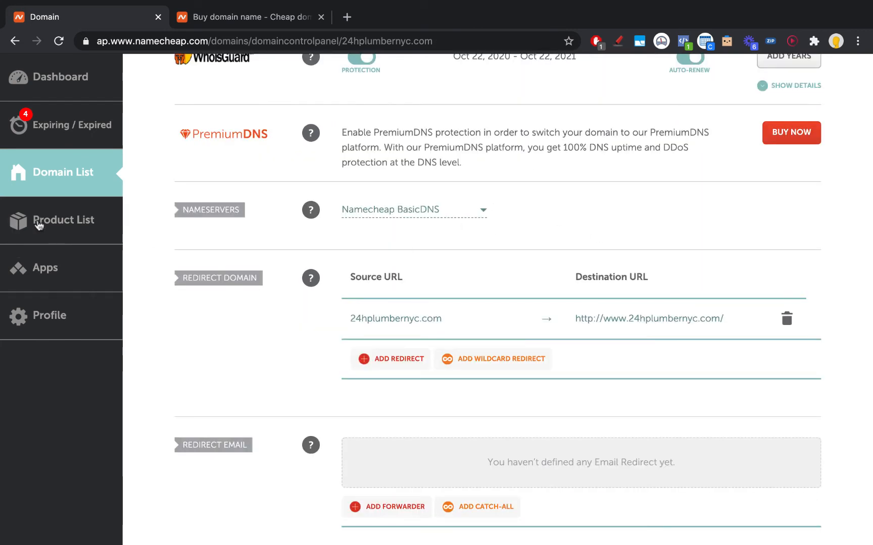
# Step: Launch EasyWP from Apps, showing the Starter website with WordPress not installed
pyautogui.click(57, 263)
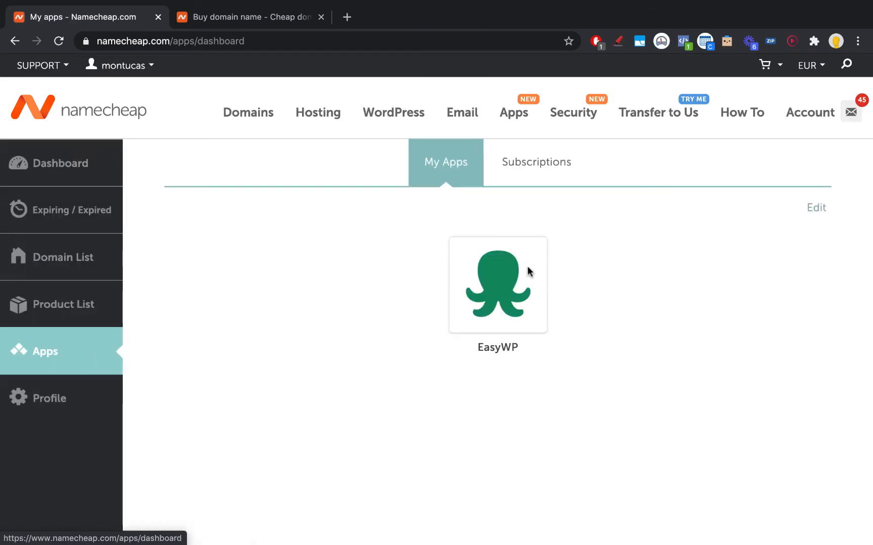
pyautogui.click(502, 270)
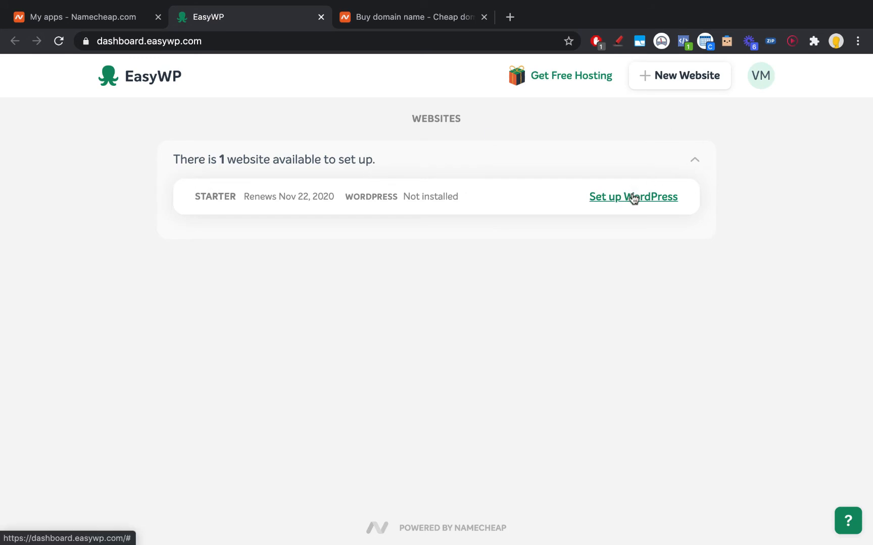
# Step: Start WordPress setup and name the site 24h Plumber NYC
pyautogui.click(634, 198)
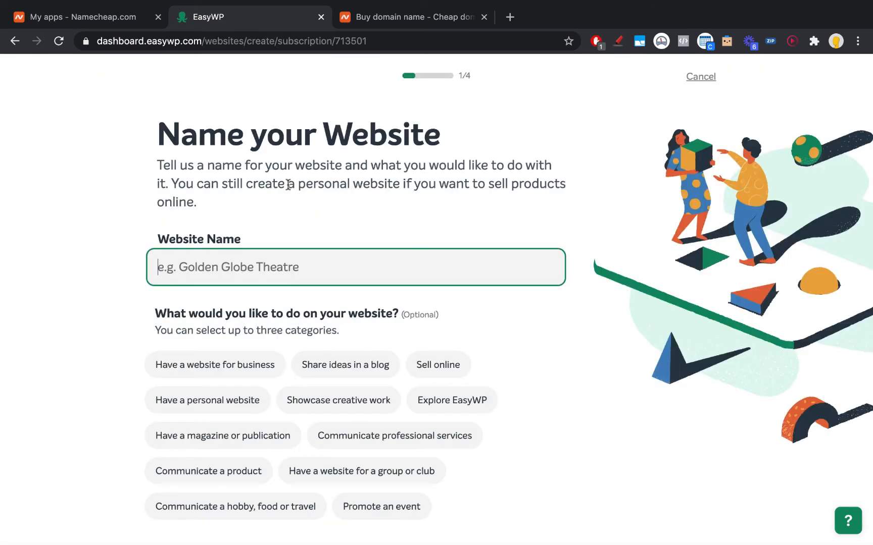
pyautogui.write('24h Pl')
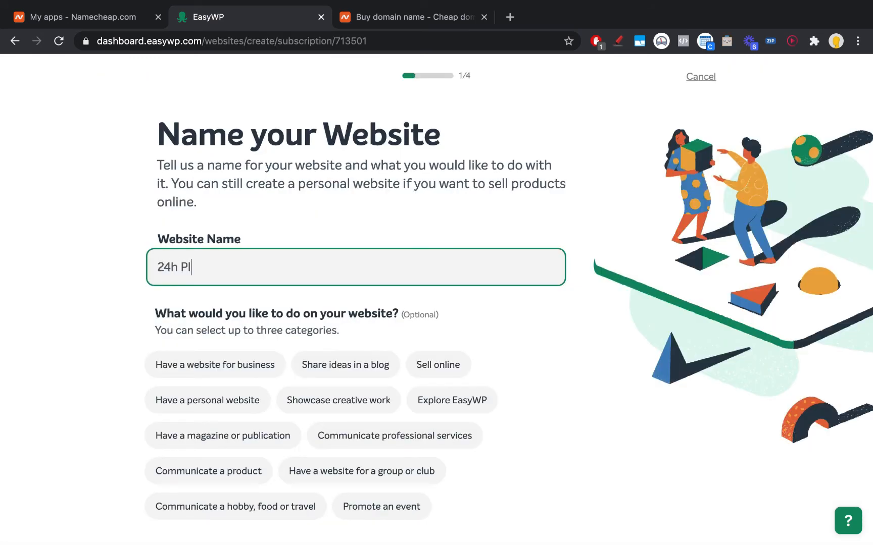
pyautogui.write('umber NYC')
pyautogui.scroll(-5, 220, 178)
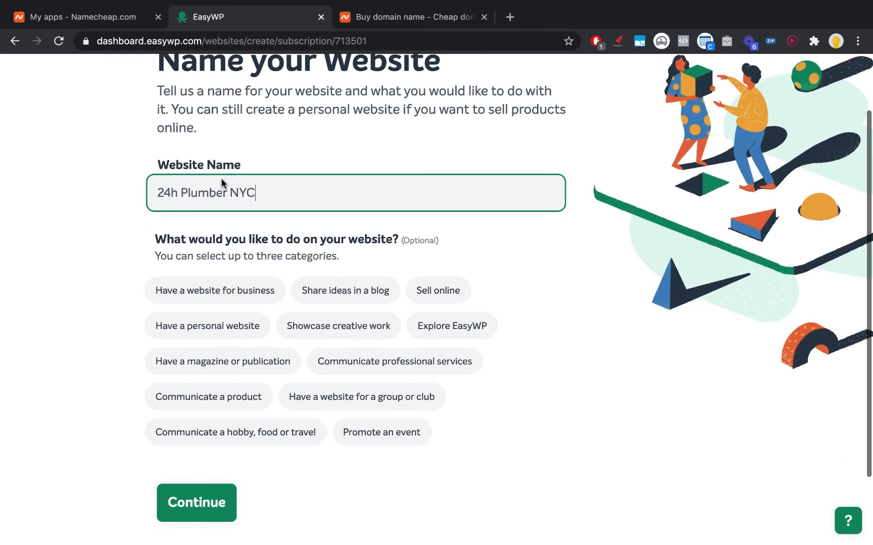
pyautogui.click(224, 416)
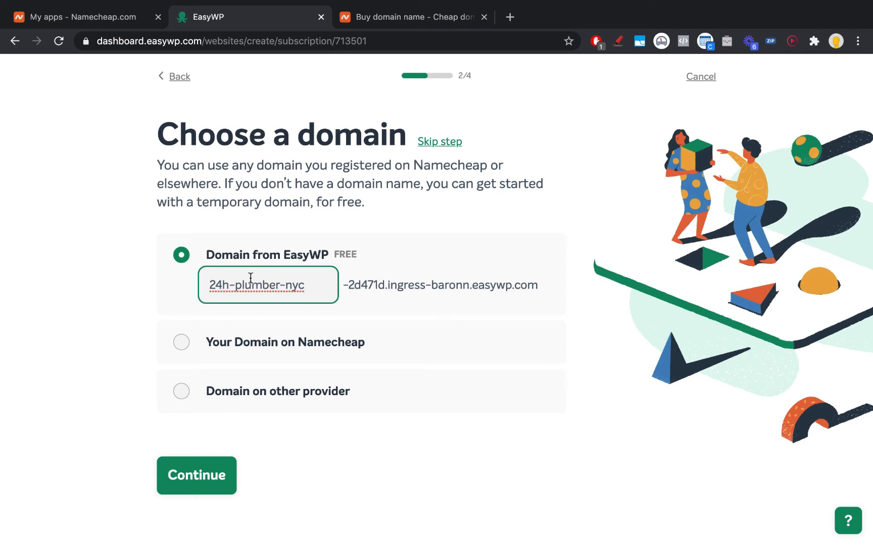
# Step: Choose the Namecheap domain 24hplumbernyc.com for the site
pyautogui.click(209, 355)
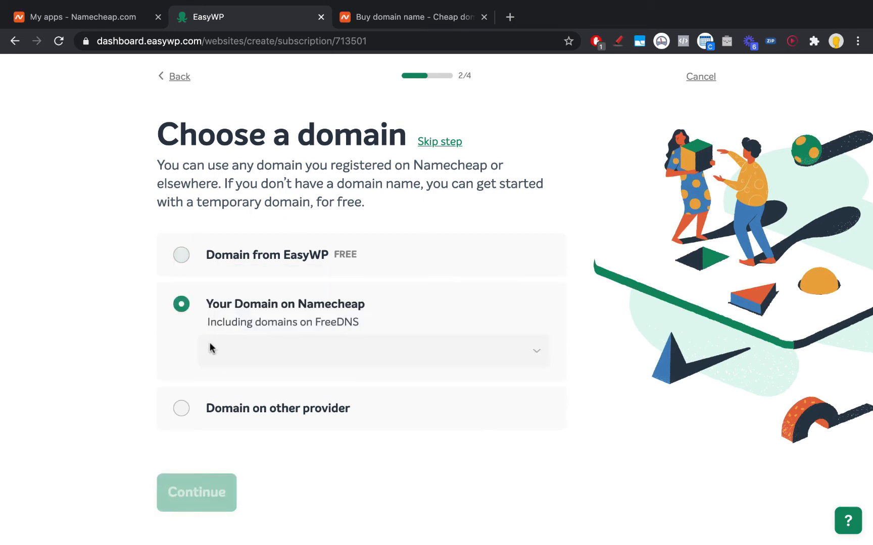
pyautogui.click(261, 343)
pyautogui.click(254, 395)
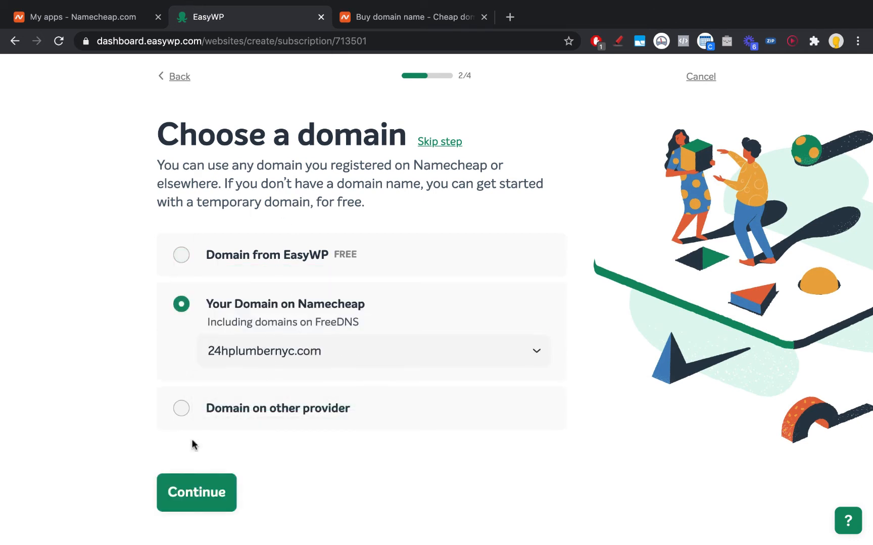
pyautogui.click(182, 499)
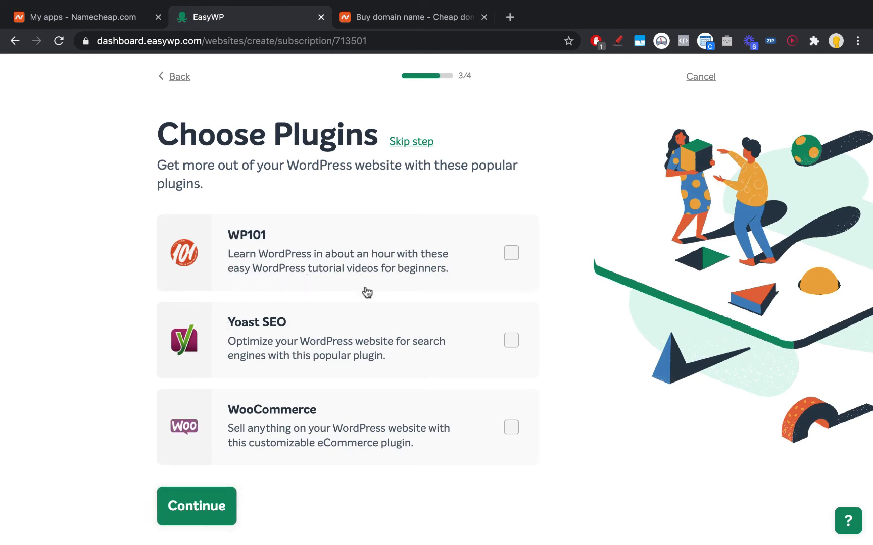
# Step: Include the Yoast SEO plugin and confirm the review to create the website
pyautogui.click(523, 349)
pyautogui.scroll(-1, 271, 380)
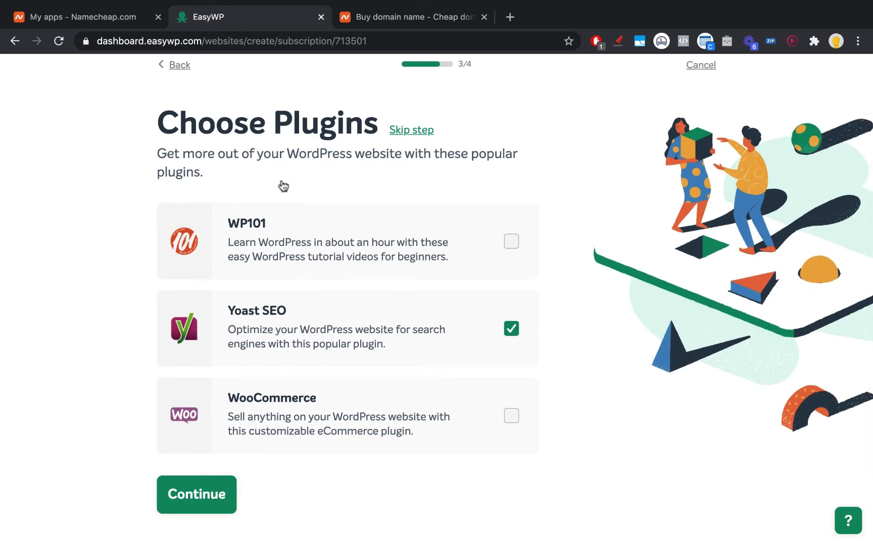
pyautogui.click(186, 488)
pyautogui.scroll(-3, 185, 486)
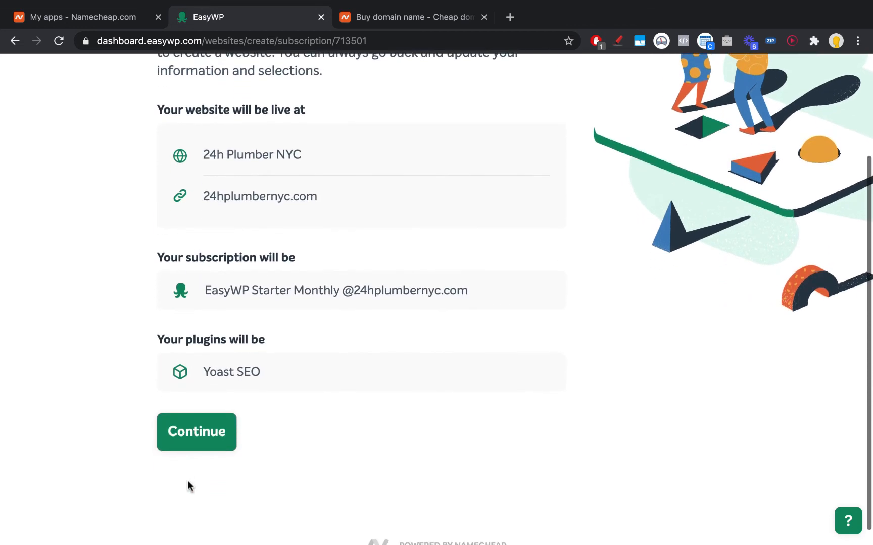
pyautogui.click(215, 445)
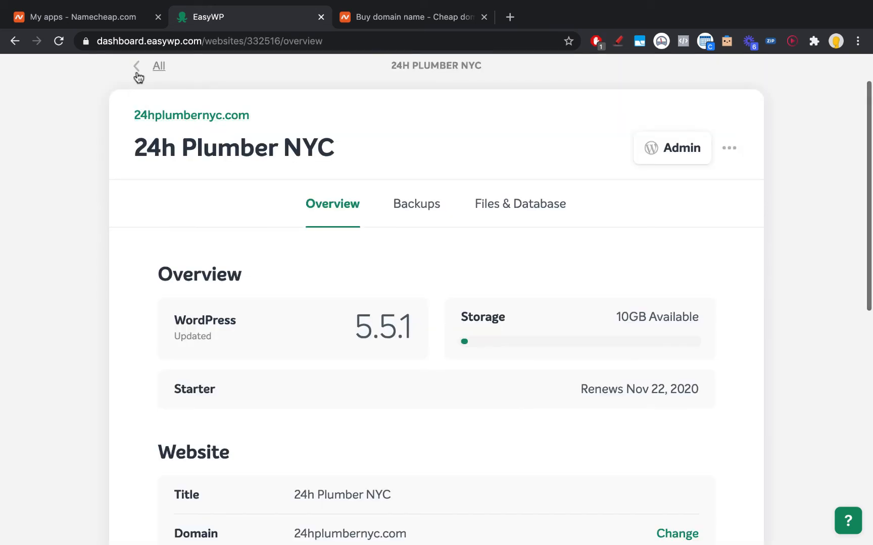
# Step: Review the 24h Plumber NYC overview page and launch its WordPress admin
pyautogui.click(136, 66)
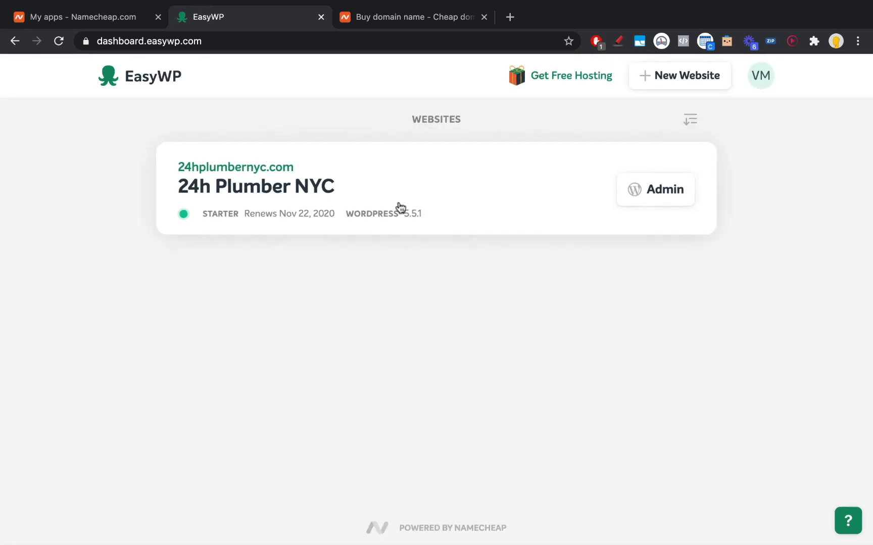
pyautogui.click(340, 209)
pyautogui.scroll(-9, 458, 259)
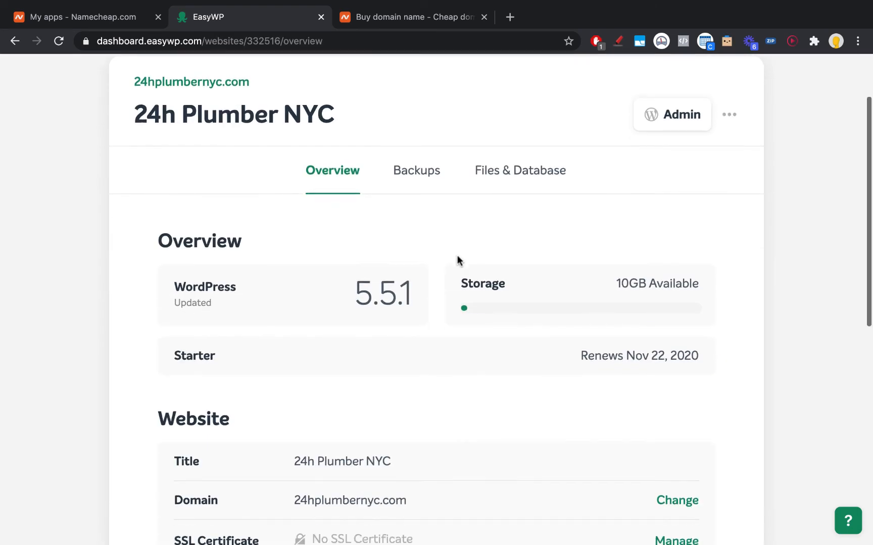
pyautogui.scroll(-3, 462, 272)
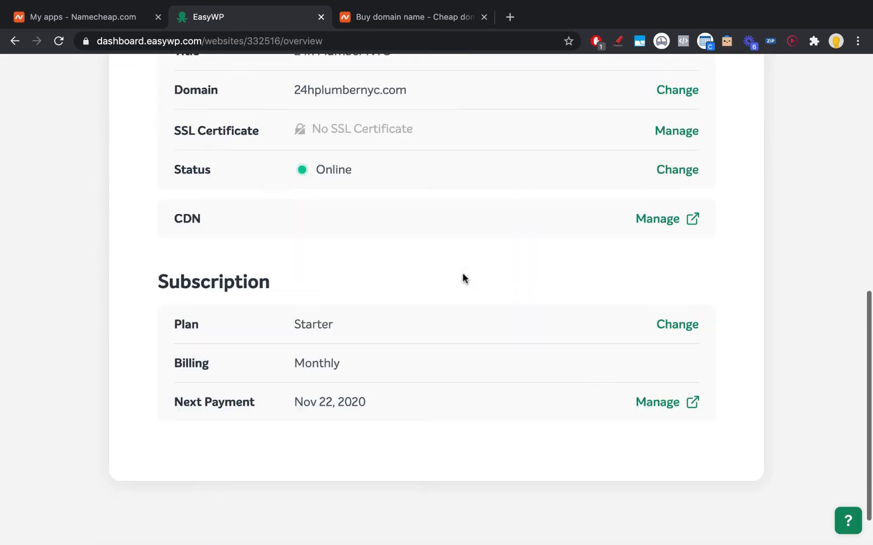
pyautogui.scroll(2, 462, 273)
pyautogui.scroll(-2, 462, 273)
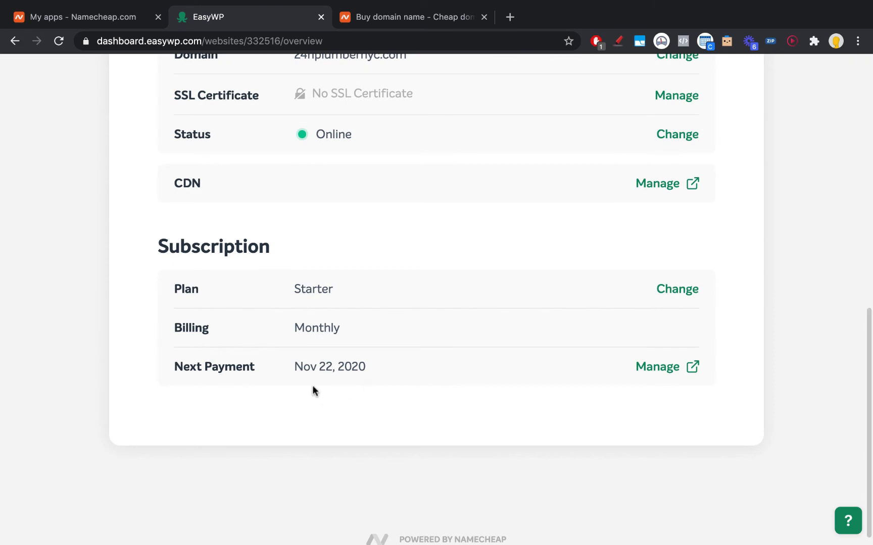
pyautogui.scroll(10, 291, 363)
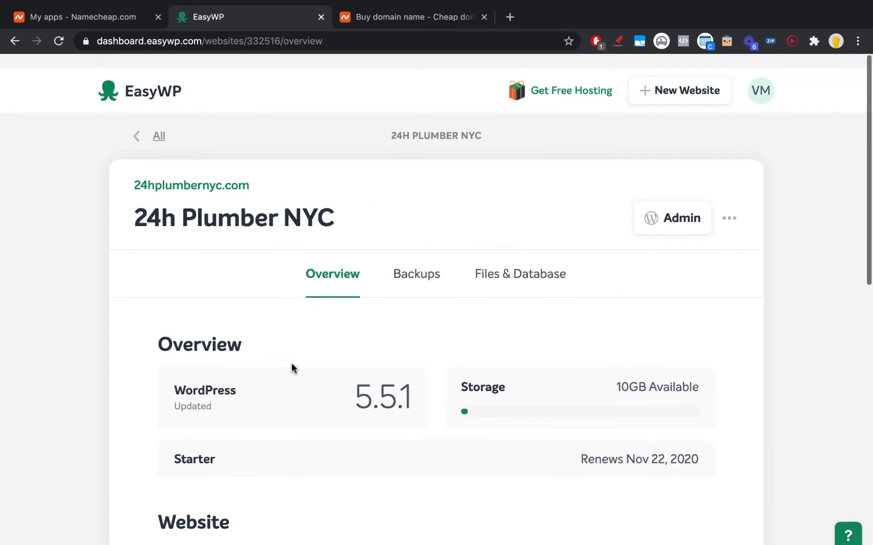
pyautogui.click(666, 207)
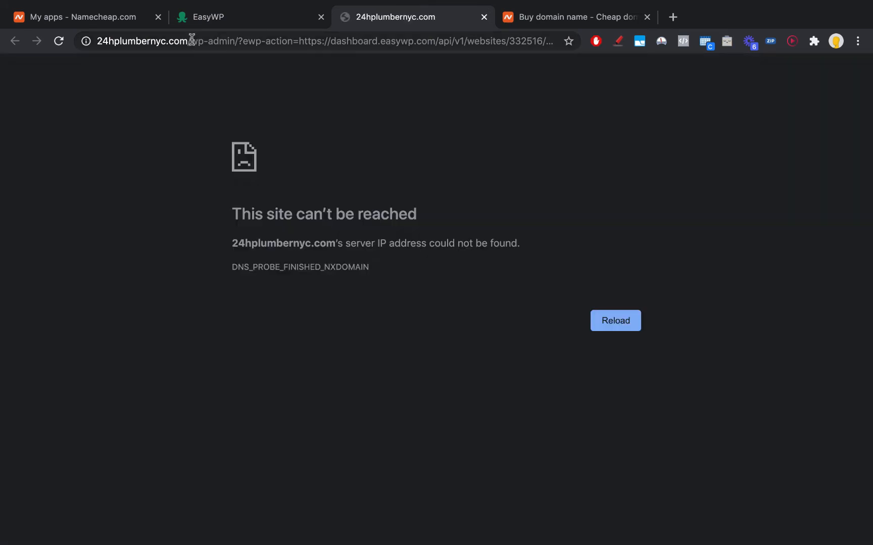
# Step: Trim the address bar URL down to the bare 24hplumbernyc.com and load it
pyautogui.moveTo(191, 40); pyautogui.dragTo(816, 40)
pyautogui.press('BackSpace')
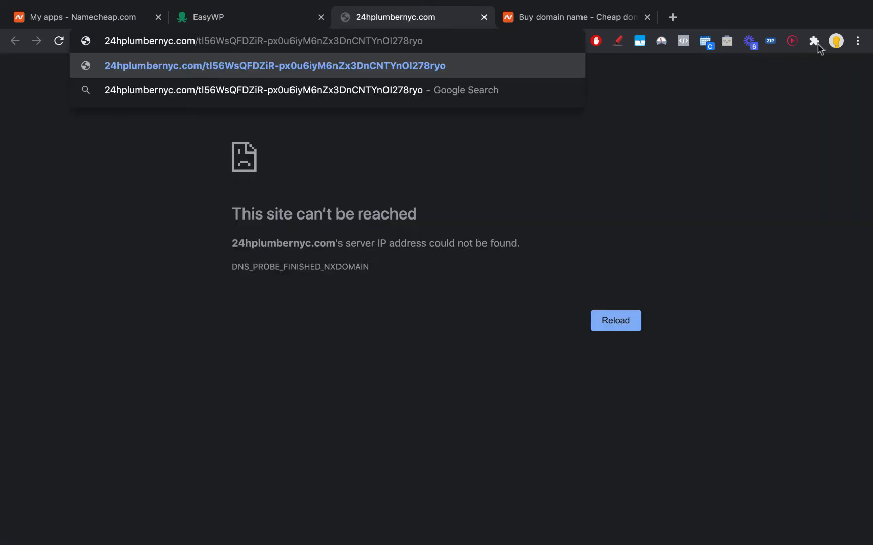
pyautogui.press('BackSpace')
pyautogui.press('Return')
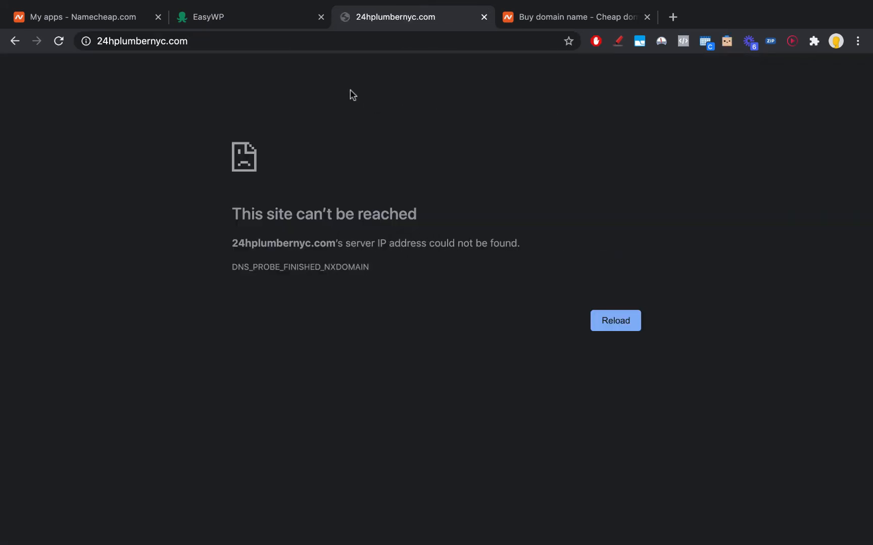
# Step: Reload 24hplumbernyc.com until the default site with the Hello world! post appears
pyautogui.click(279, 25)
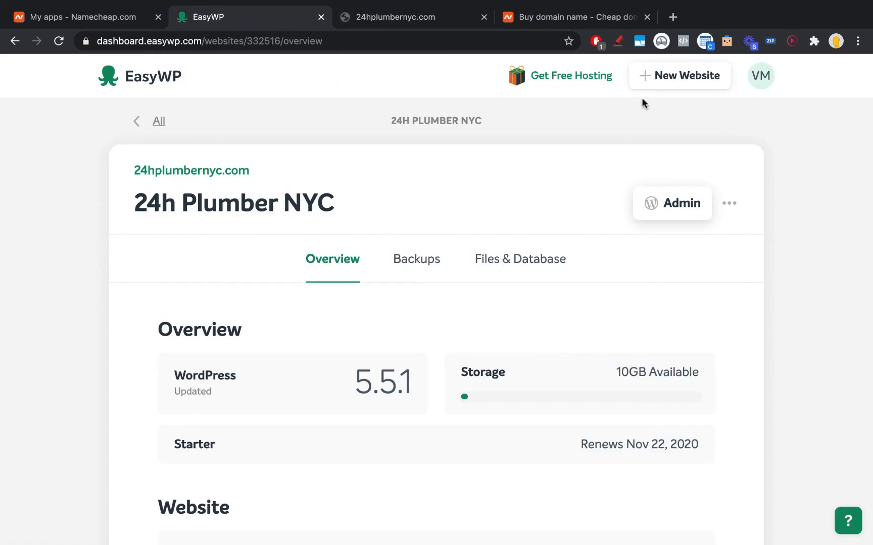
pyautogui.click(395, 20)
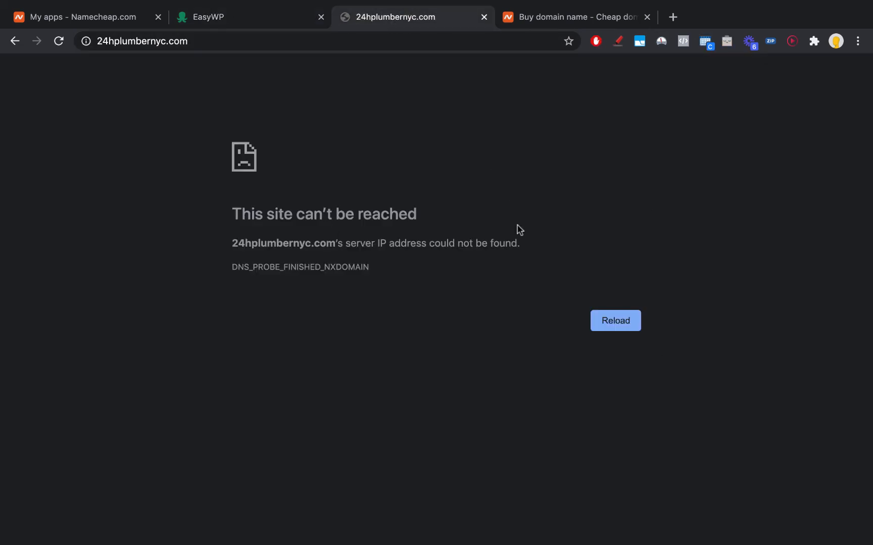
pyautogui.click(605, 318)
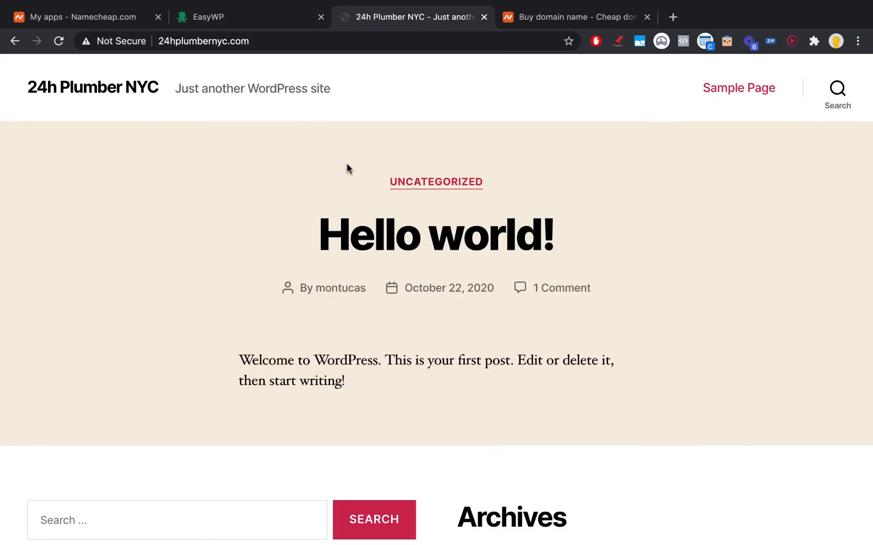
pyautogui.scroll(-5, 347, 163)
pyautogui.scroll(5, 346, 167)
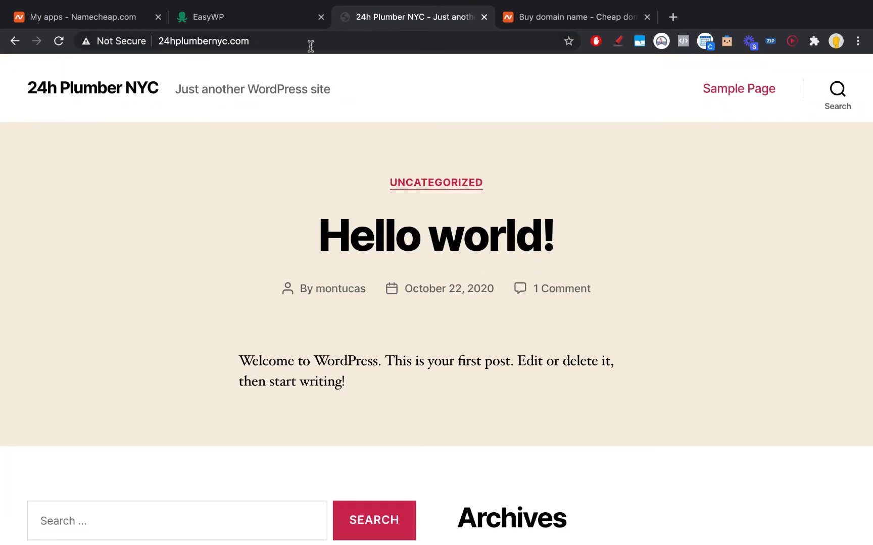
# Step: Go to 24hplumbernyc.com/wp-admin, correcting the misspelled 'wp-amdin' path
pyautogui.click(212, 41)
pyautogui.click(288, 39)
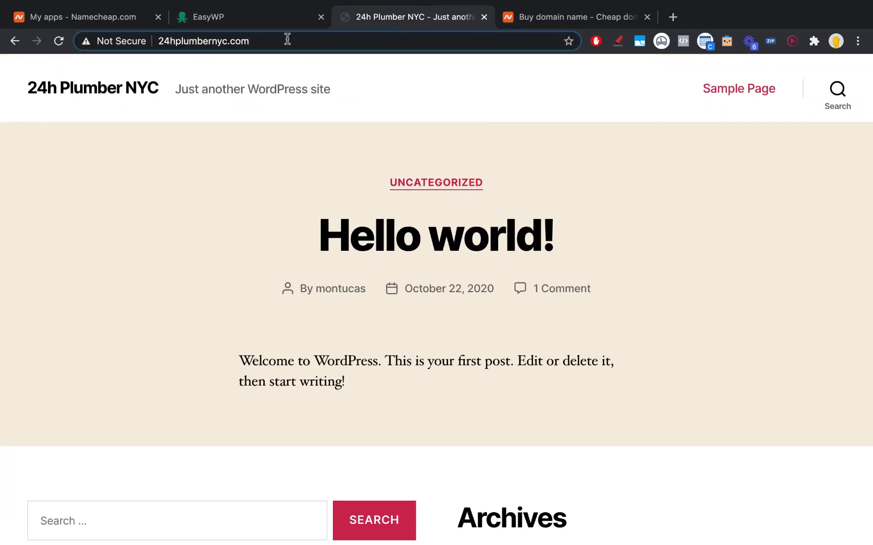
pyautogui.write('/')
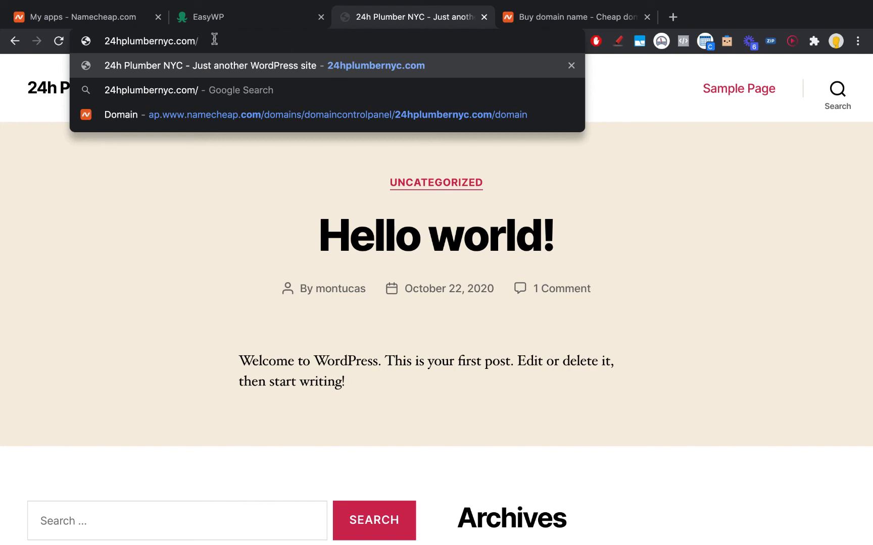
pyautogui.write('wp-amdin')
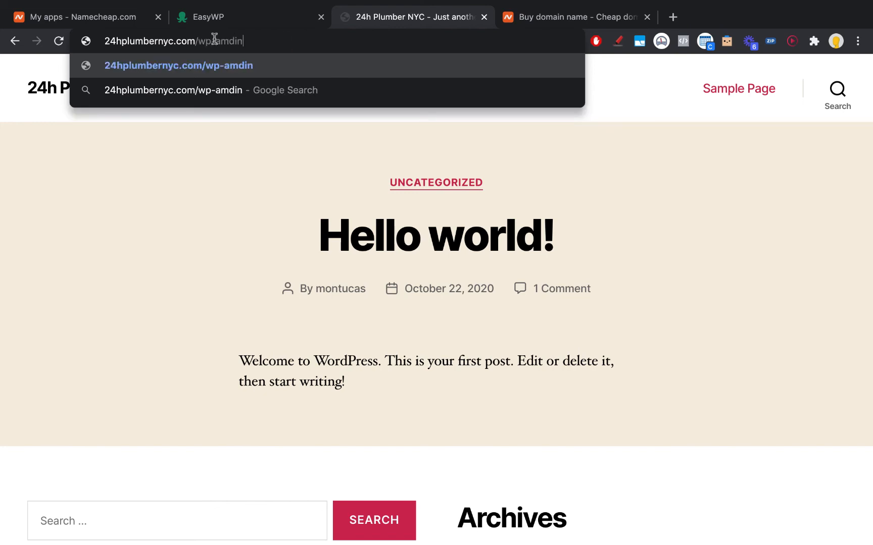
pyautogui.press('Return')
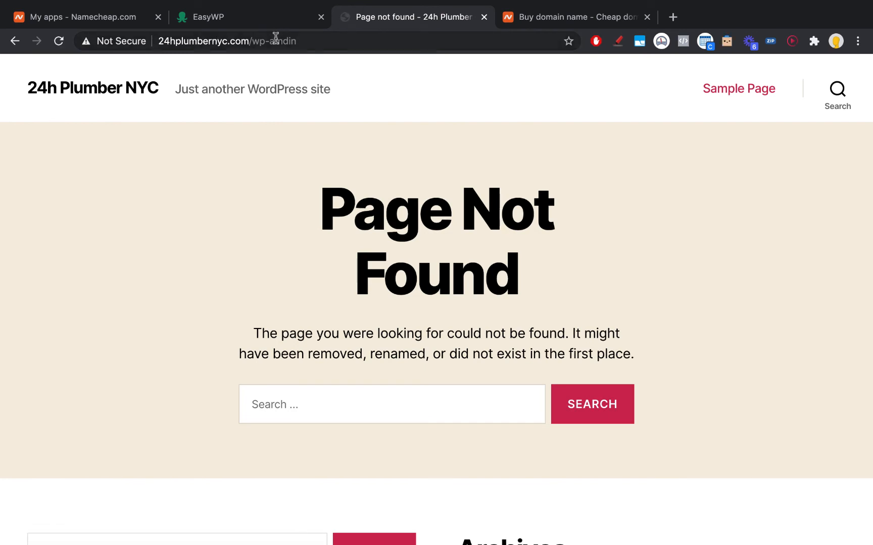
pyautogui.moveTo(268, 41); pyautogui.dragTo(469, 40)
pyautogui.write('admin')
pyautogui.press('Return')
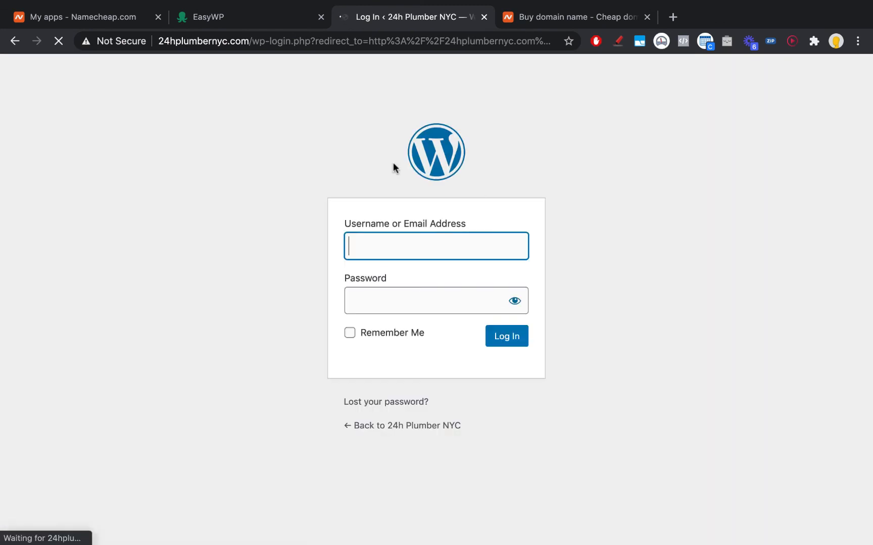
# Step: Log in with the saved username and password to reach the WordPress Dashboard
pyautogui.click(343, 208)
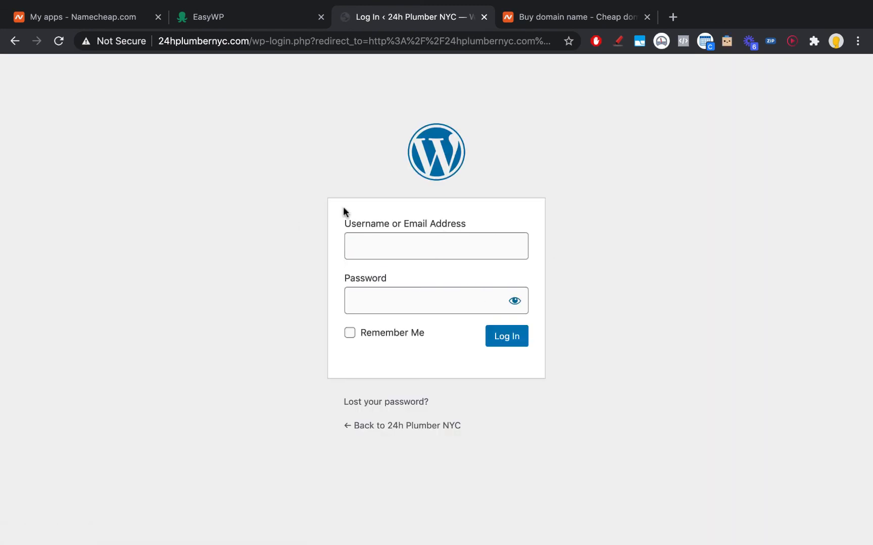
pyautogui.click(377, 244)
pyautogui.write('mon')
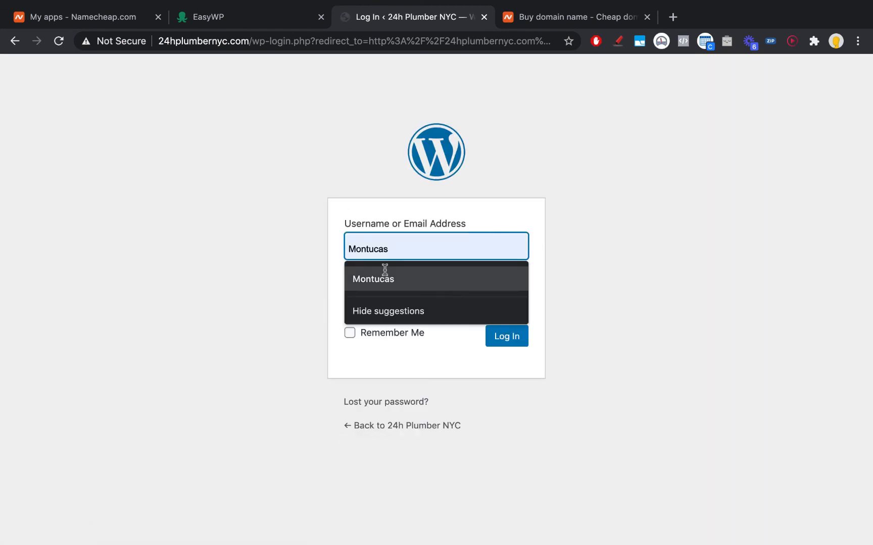
pyautogui.click(384, 279)
pyautogui.press('super+v')
pyautogui.click(491, 340)
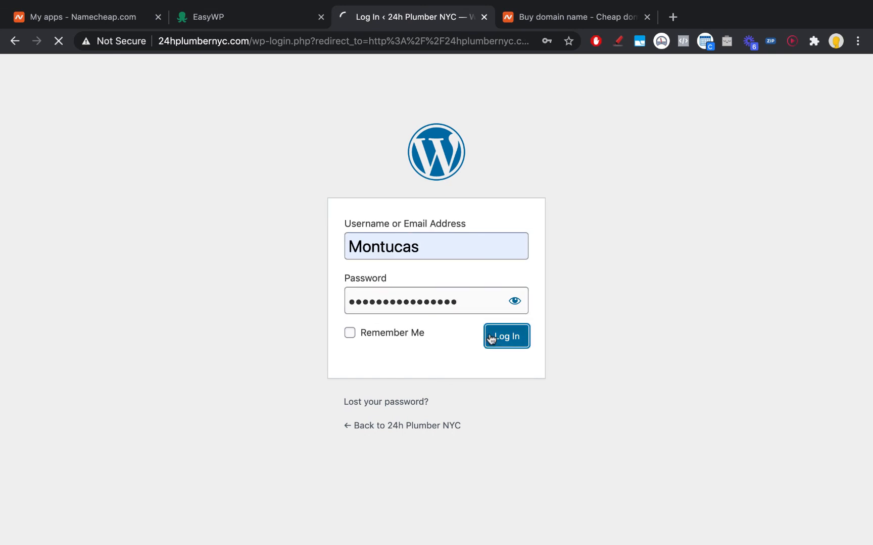
pyautogui.scroll(-1, 290, 274)
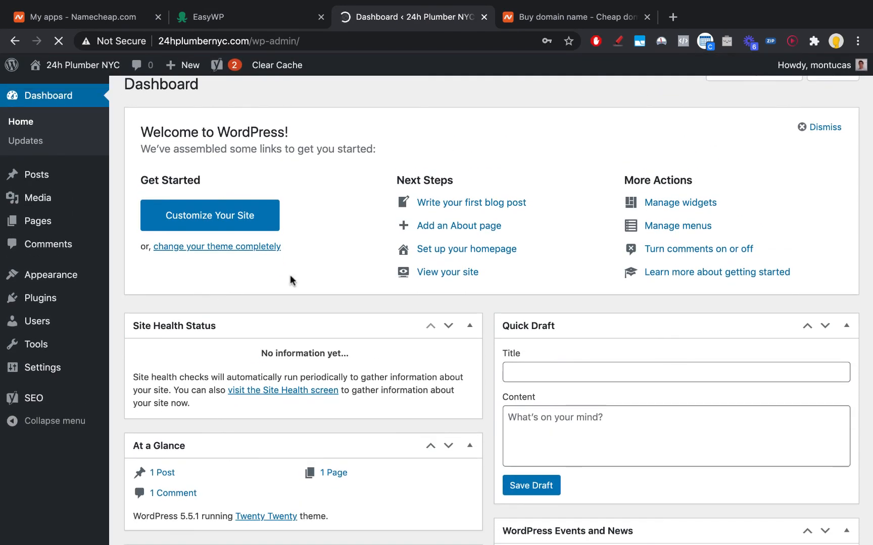
# Step: Dismiss Chrome's save-password prompt and open the live 24h Plumber NYC site in a new tab
pyautogui.scroll(1, 290, 275)
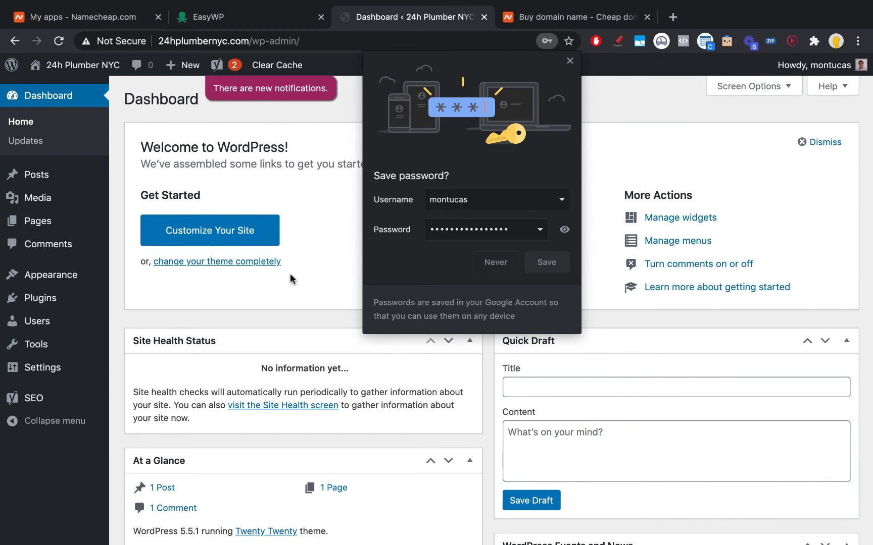
pyautogui.click(569, 61)
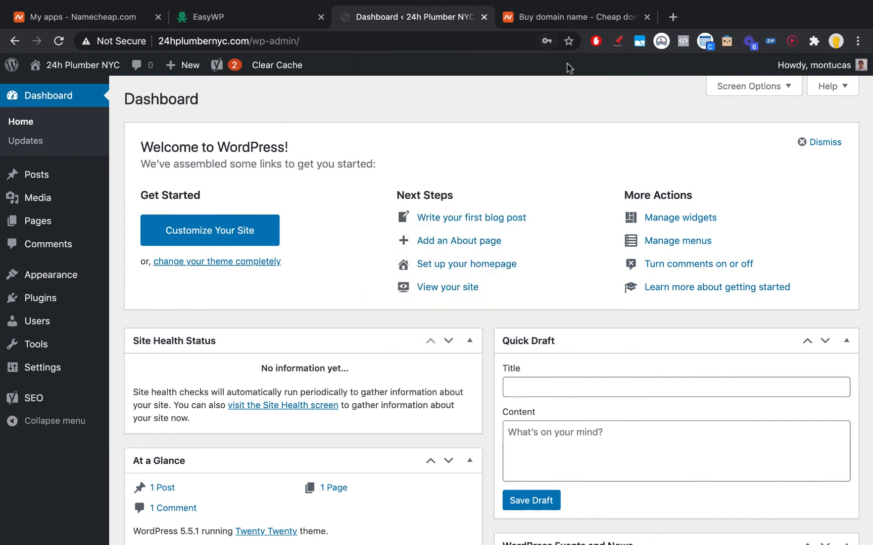
pyautogui.keyDown('super'); pyautogui.click(84, 65); pyautogui.keyUp('super')
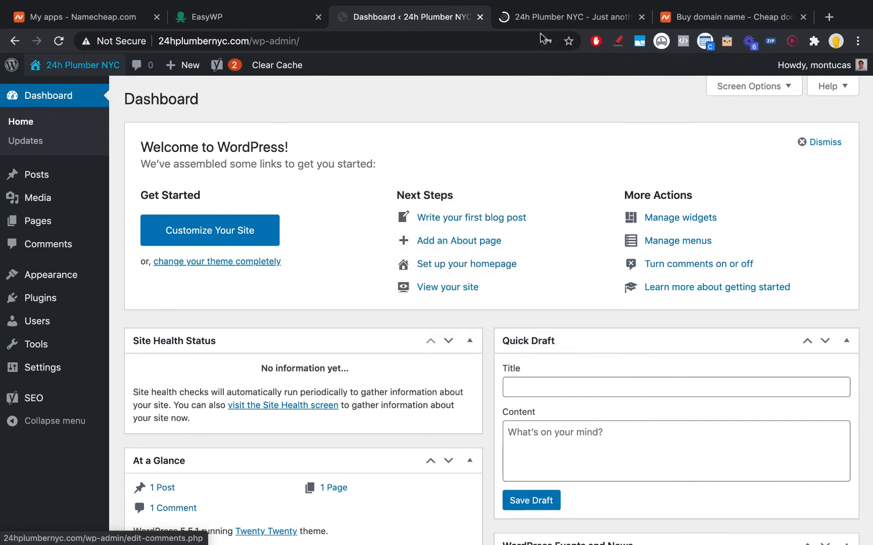
pyautogui.click(528, 20)
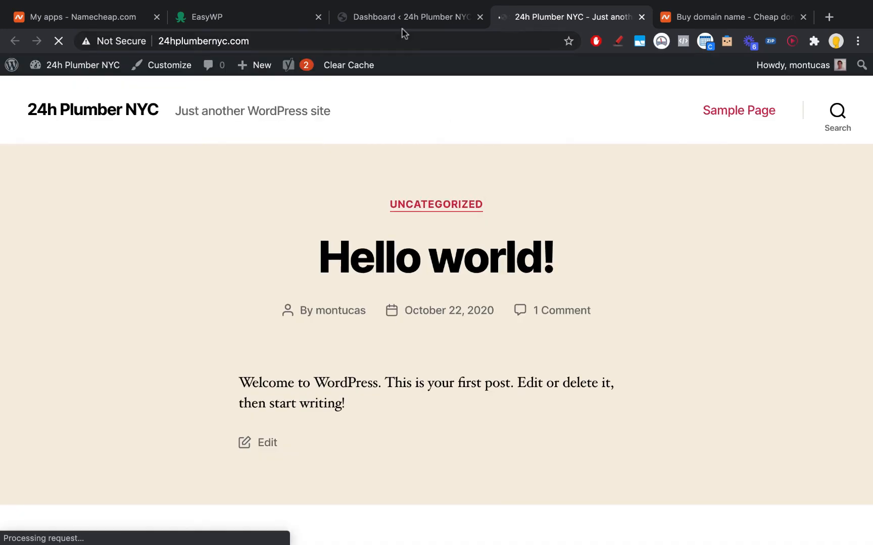
# Step: Go back to the WordPress admin Dashboard tab and look over its contents
pyautogui.click(404, 19)
pyautogui.scroll(-15, 207, 375)
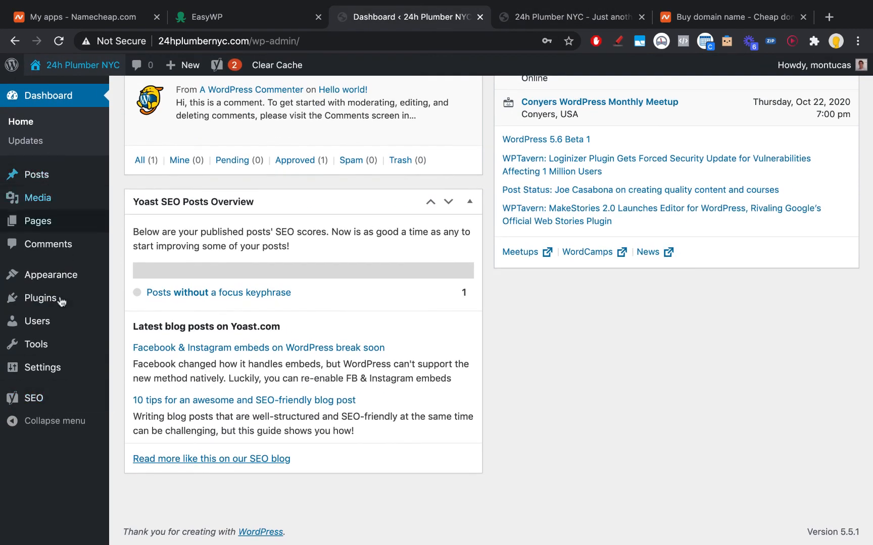
pyautogui.moveTo(50, 347)
pyautogui.scroll(3, 53, 351)
pyautogui.scroll(6, 54, 353)
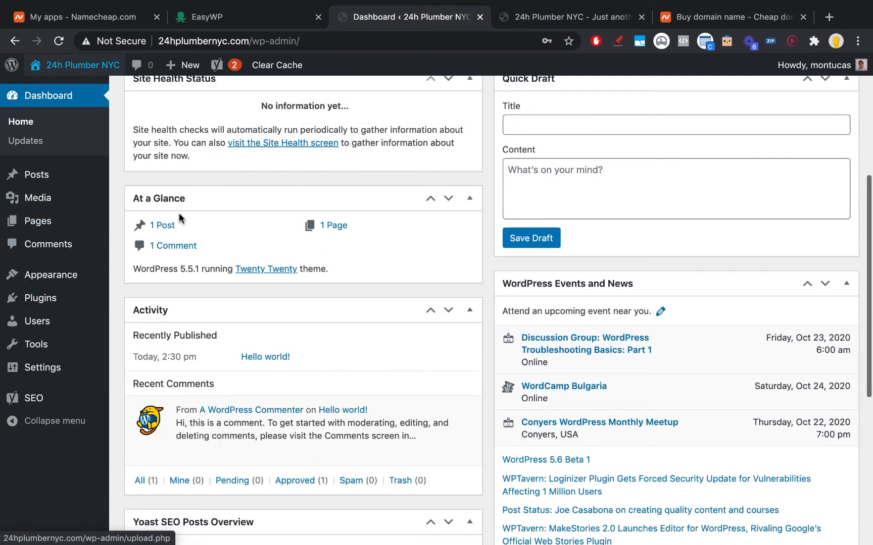
pyautogui.scroll(3, 76, 212)
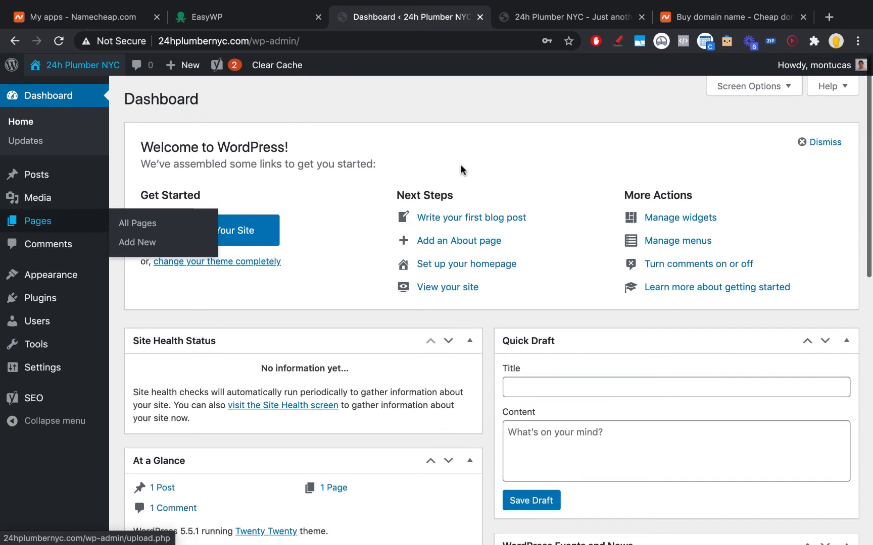